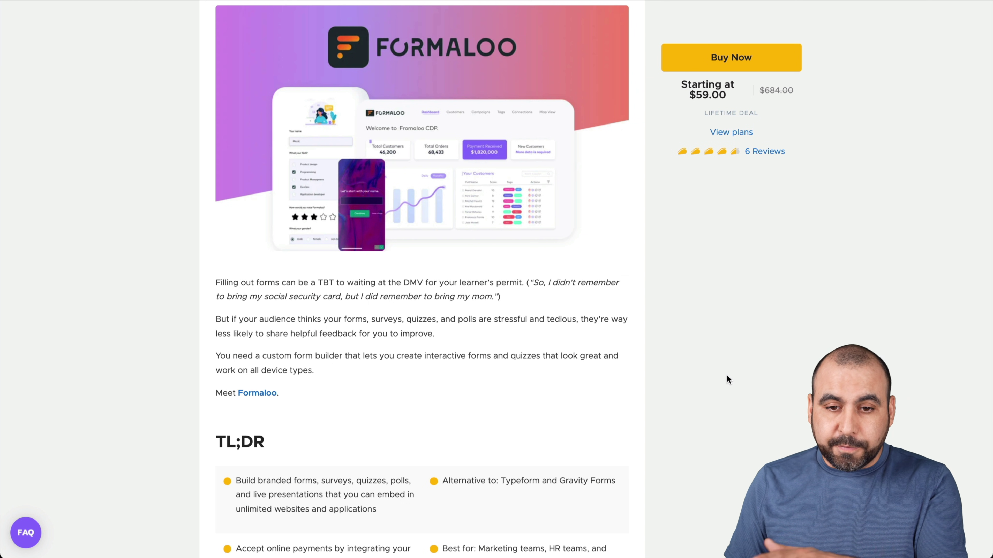
# Scroll to the Formaloo license tiers ($59, $119, $179) and open the Select Another Tier list.
pyautogui.scroll(-6, 727, 374)
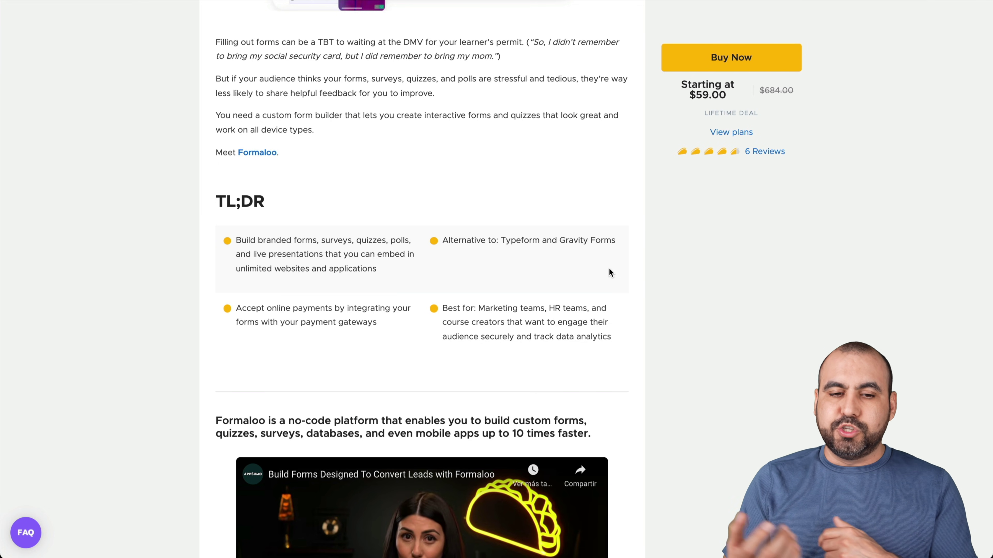
pyautogui.scroll(-20, 609, 272)
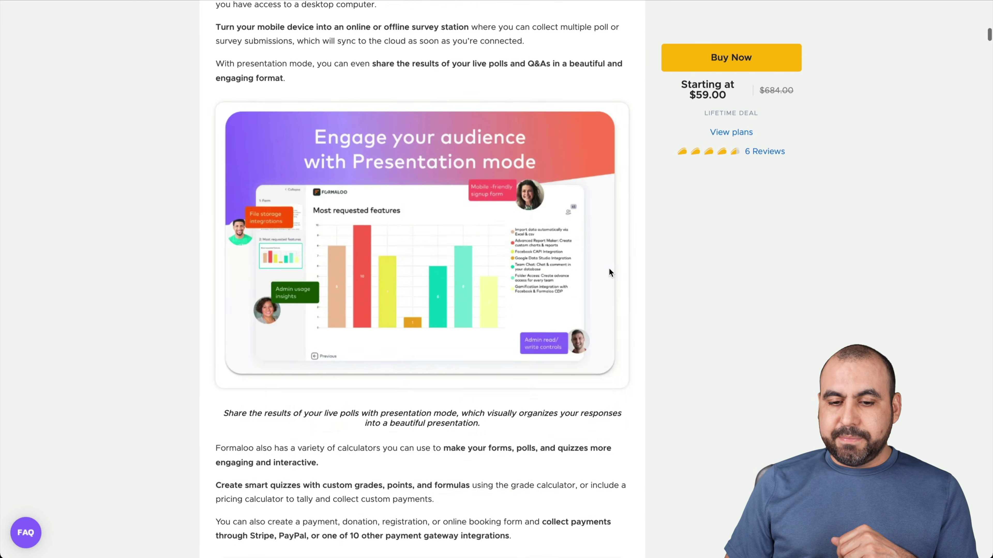
pyautogui.scroll(-20, 610, 272)
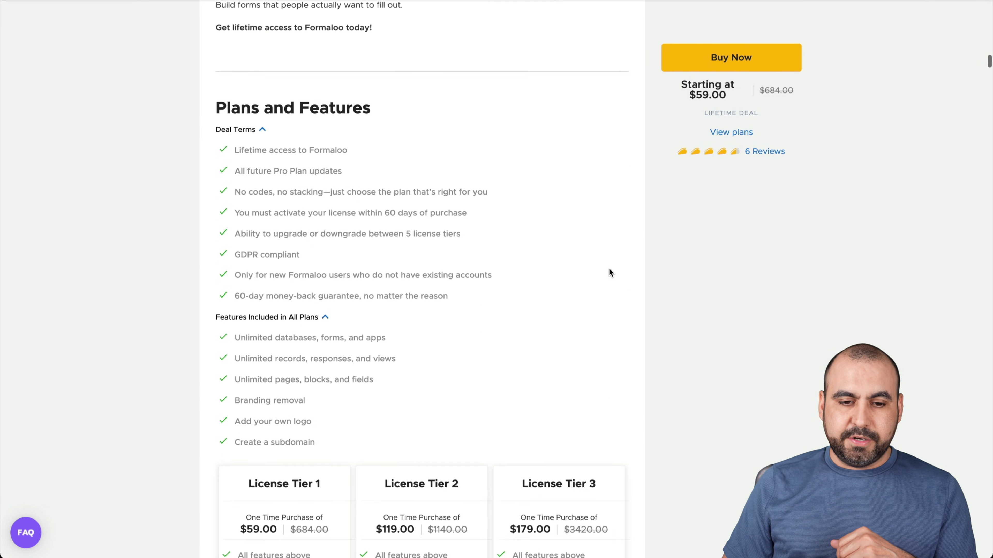
pyautogui.scroll(-3, 610, 273)
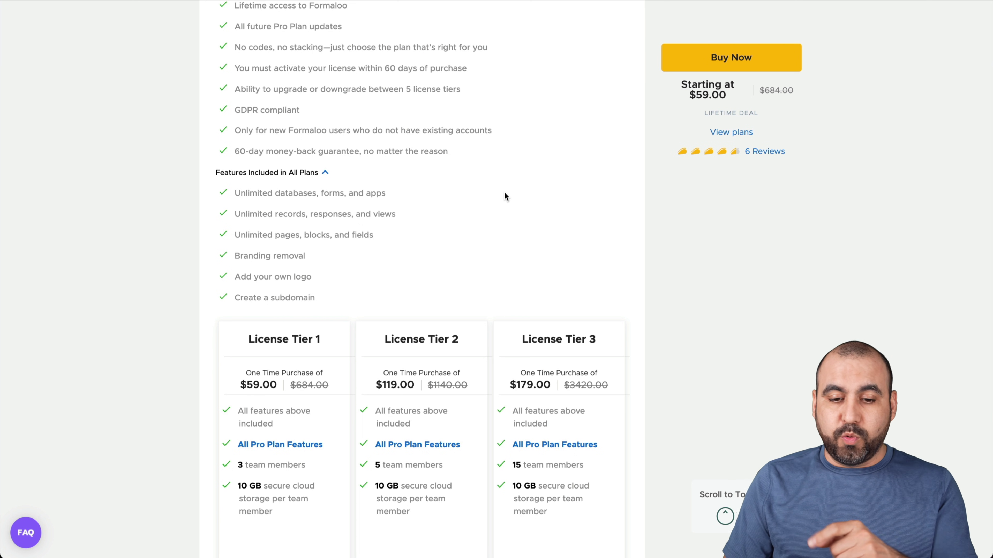
pyautogui.scroll(-7, 504, 196)
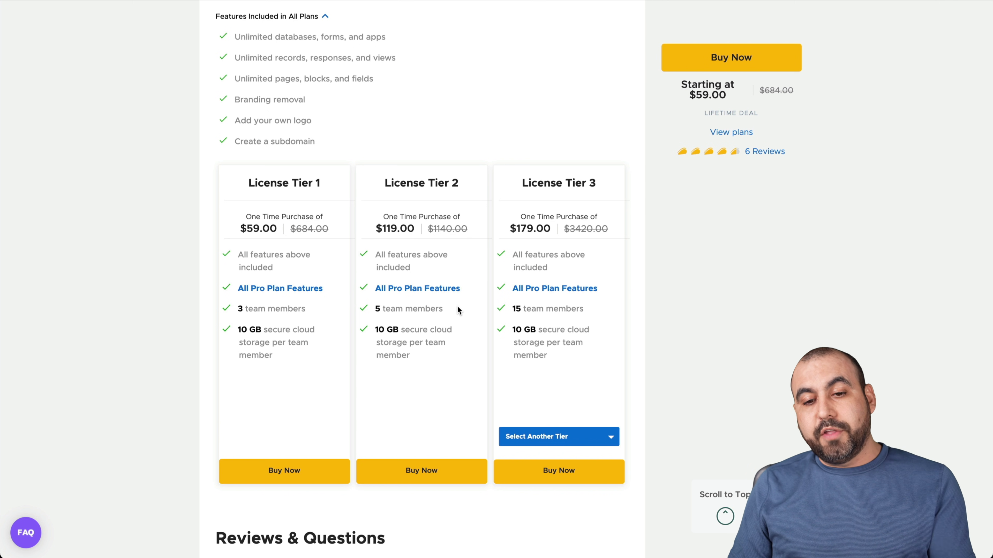
pyautogui.click(547, 436)
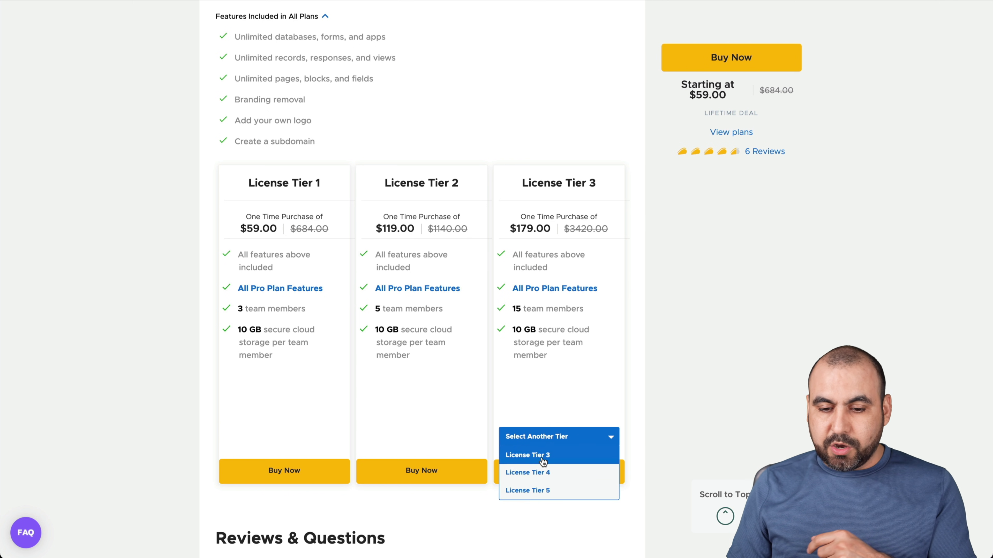
# Choose License Tier 5 to show its price and features.
pyautogui.click(538, 490)
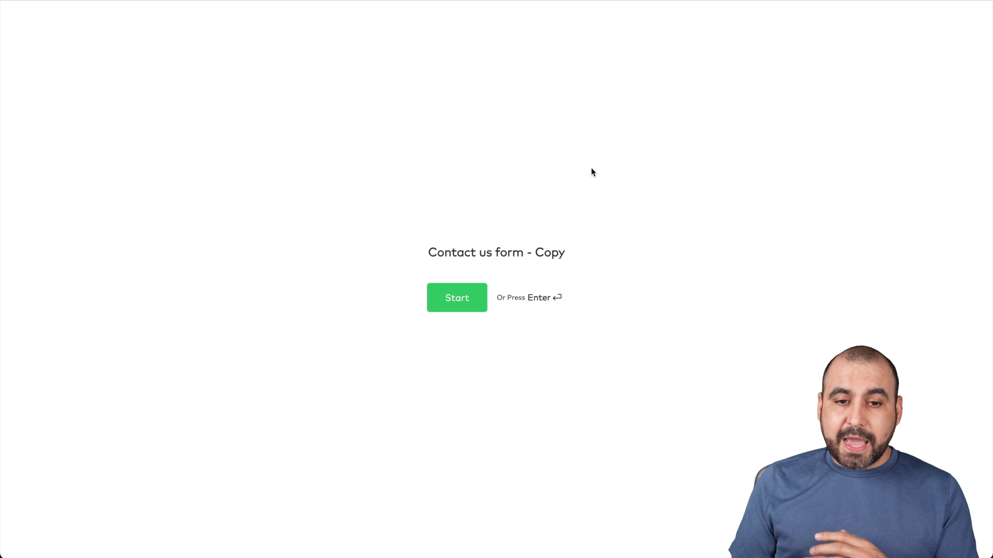
# Start the contact form and enter a full name, e-mail address and contact number.
pyautogui.press('Return')
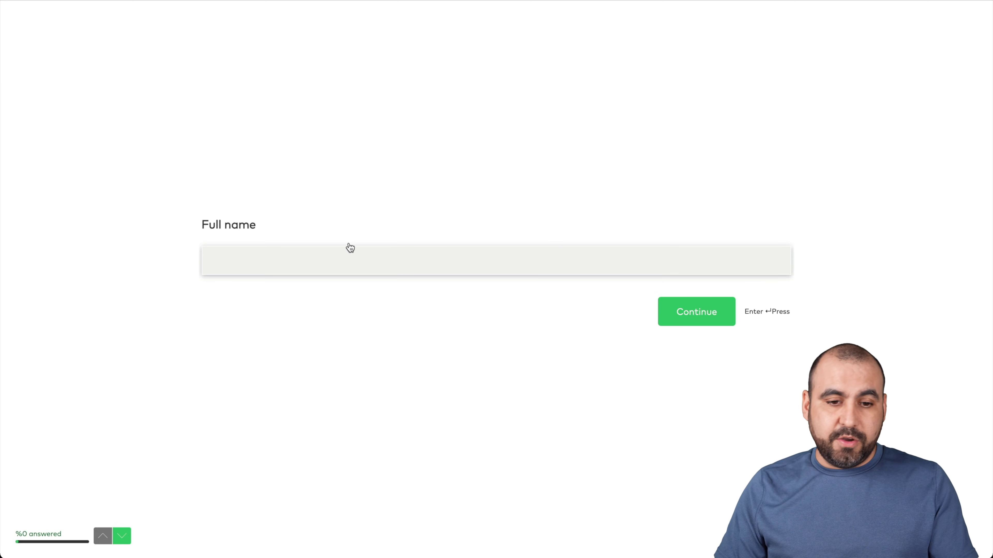
pyautogui.write('Jorge')
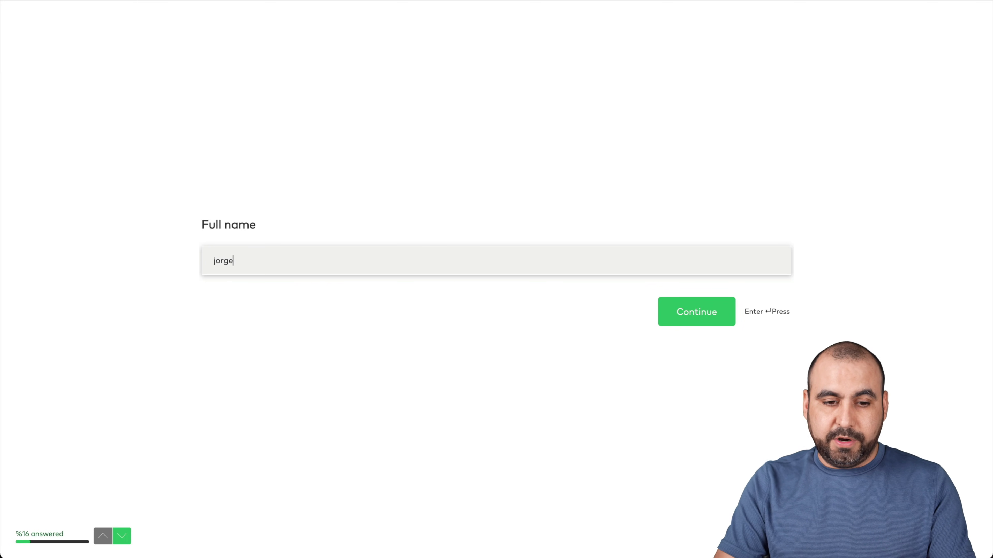
pyautogui.press('Return')
pyautogui.write('wdsfs@sfd.com')
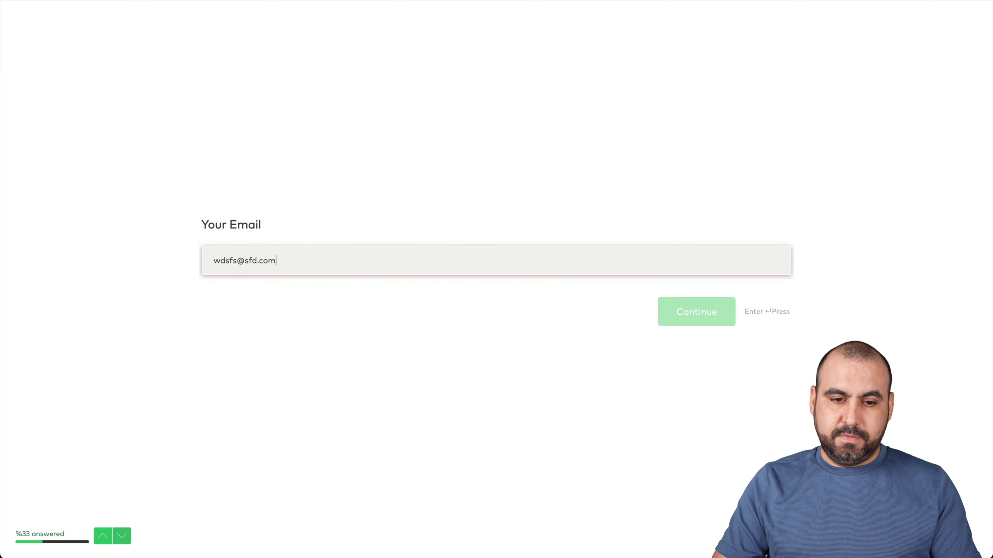
pyautogui.press('Return')
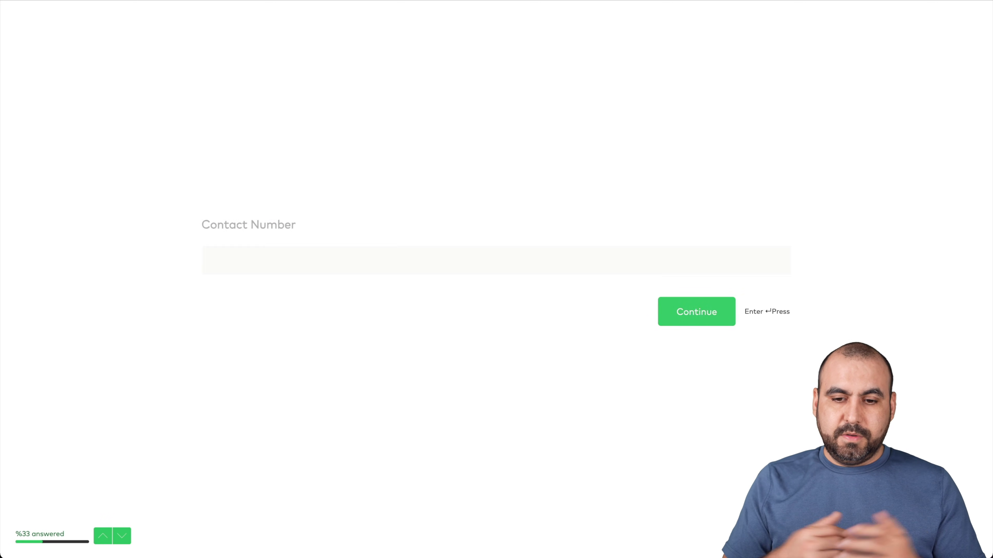
pyautogui.write('dsfgd')
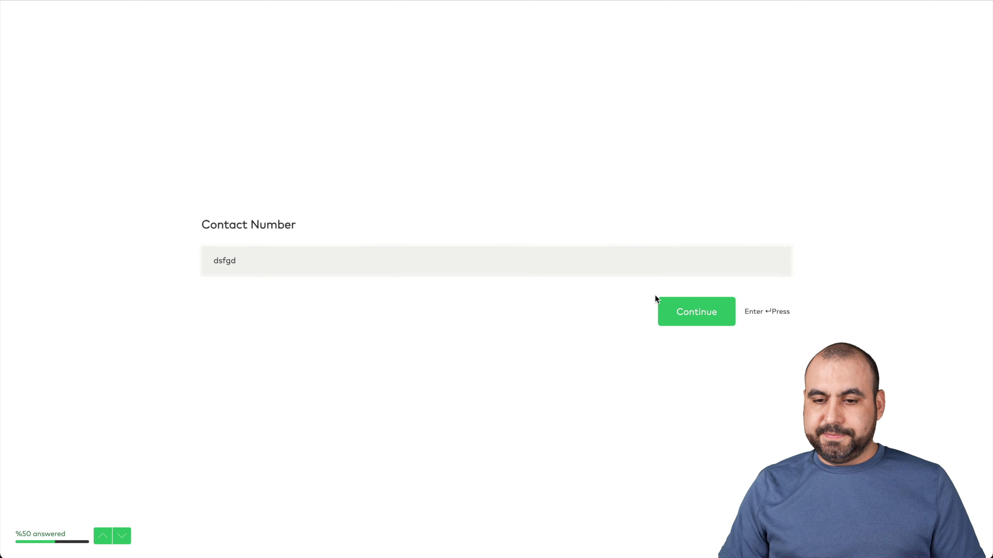
pyautogui.click(688, 312)
# Enter a company, choose a service option, add a message and submit the form.
pyautogui.write('sfgdfj')
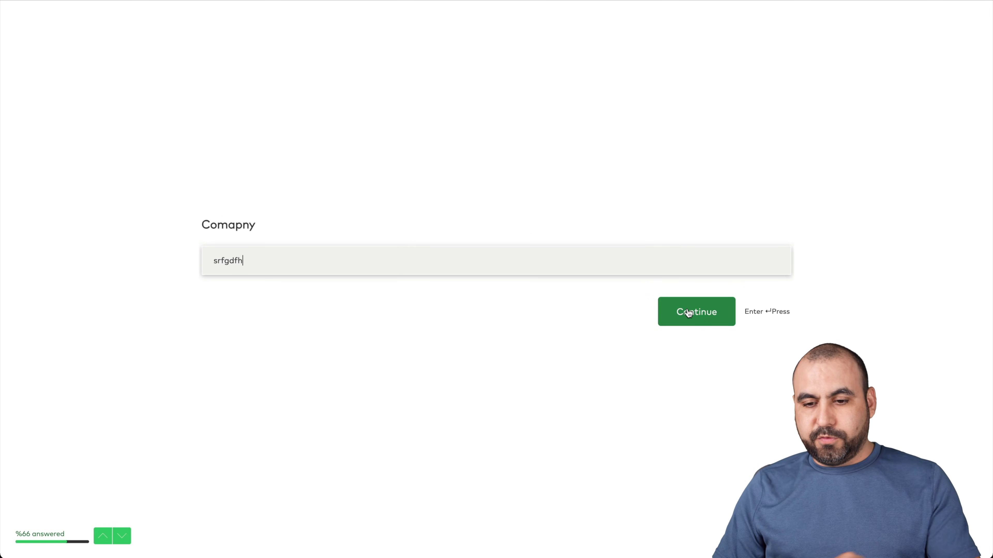
pyautogui.click(688, 313)
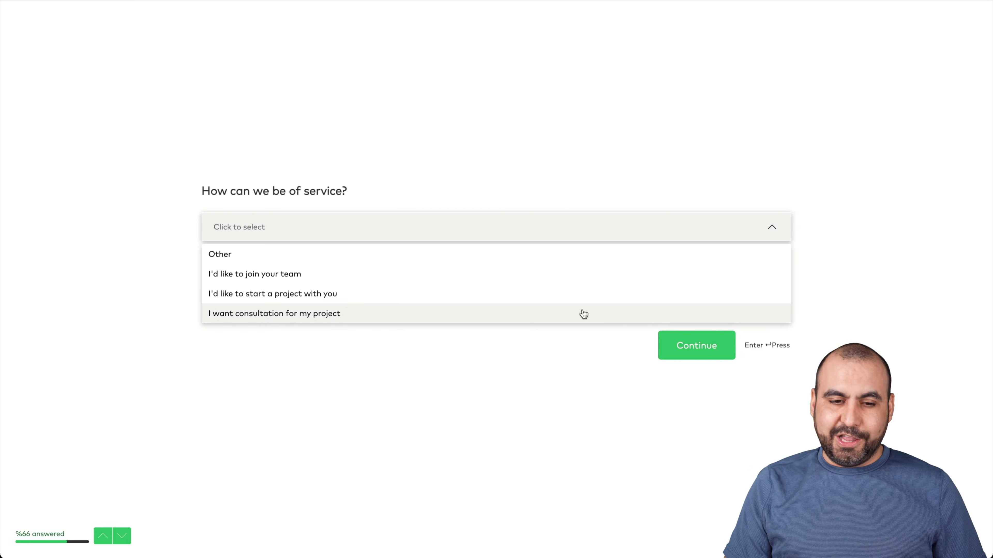
pyautogui.click(586, 293)
pyautogui.click(682, 324)
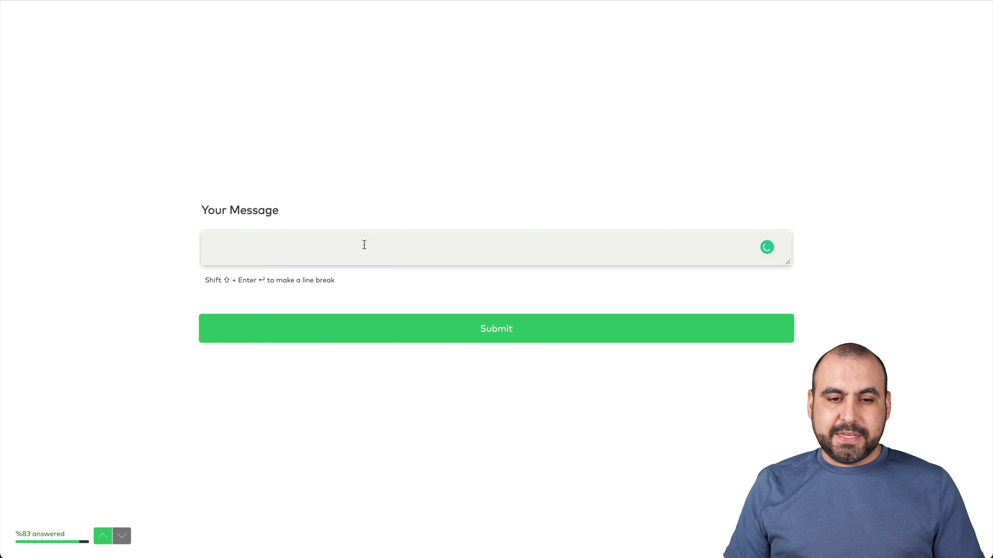
pyautogui.write('rteyufio')
pyautogui.click(419, 320)
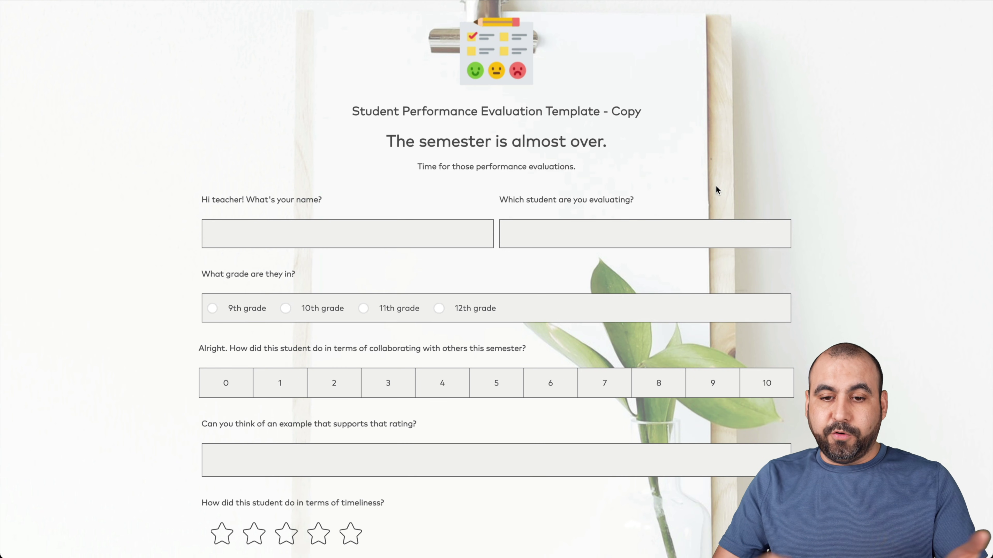
# Scroll through the Student Performance Evaluation form and give timeliness three stars.
pyautogui.scroll(-7, 716, 185)
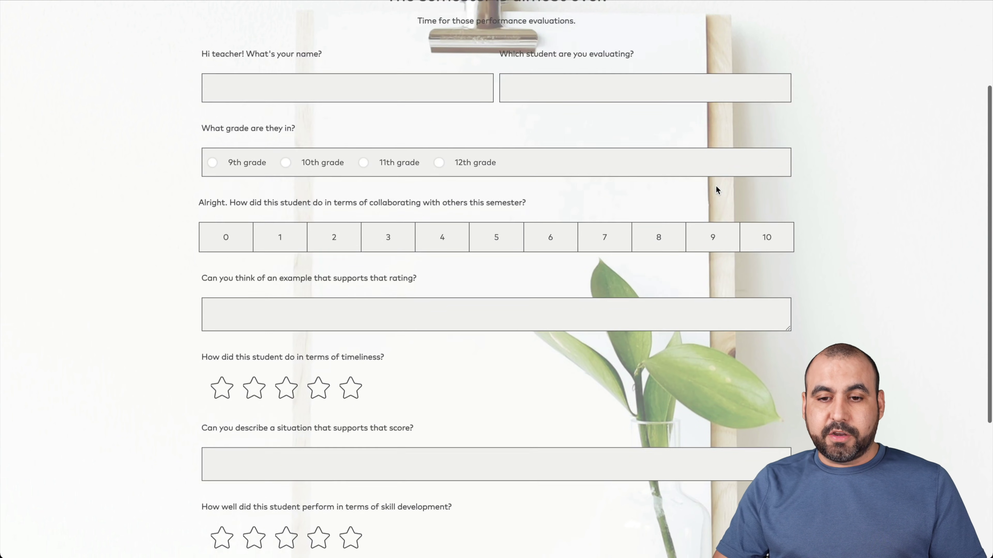
pyautogui.scroll(7, 383, 96)
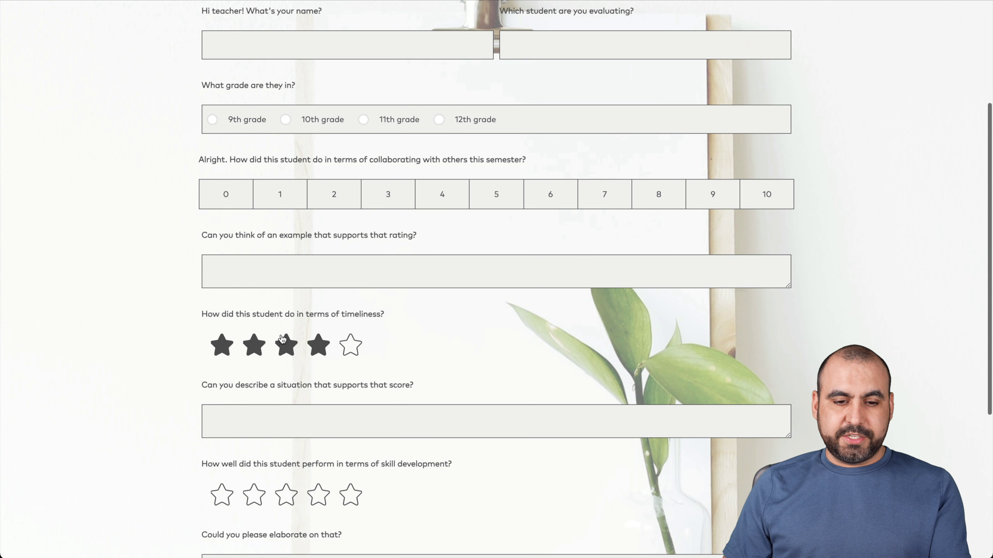
pyautogui.click(287, 349)
pyautogui.scroll(4, 287, 349)
pyautogui.scroll(-10, 288, 349)
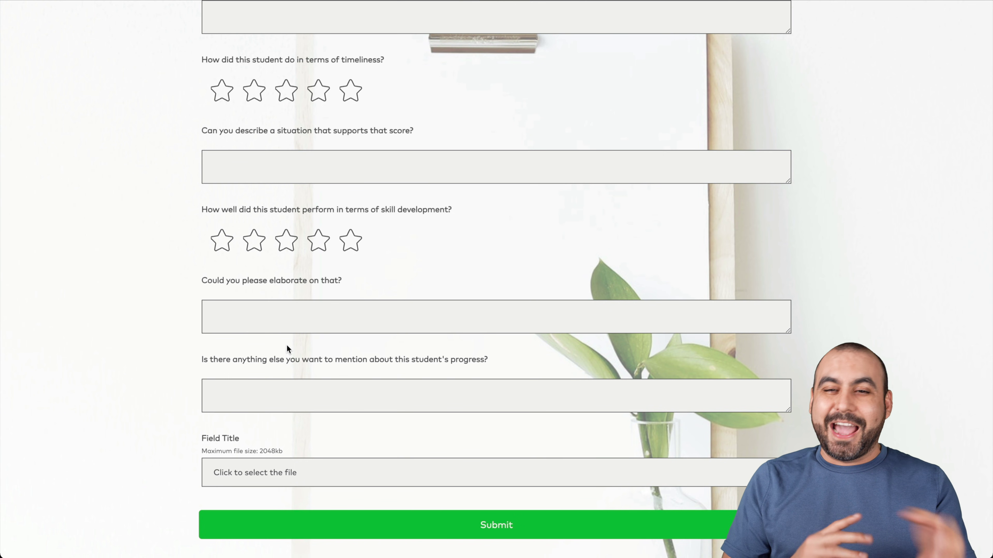
pyautogui.scroll(10, 366, 292)
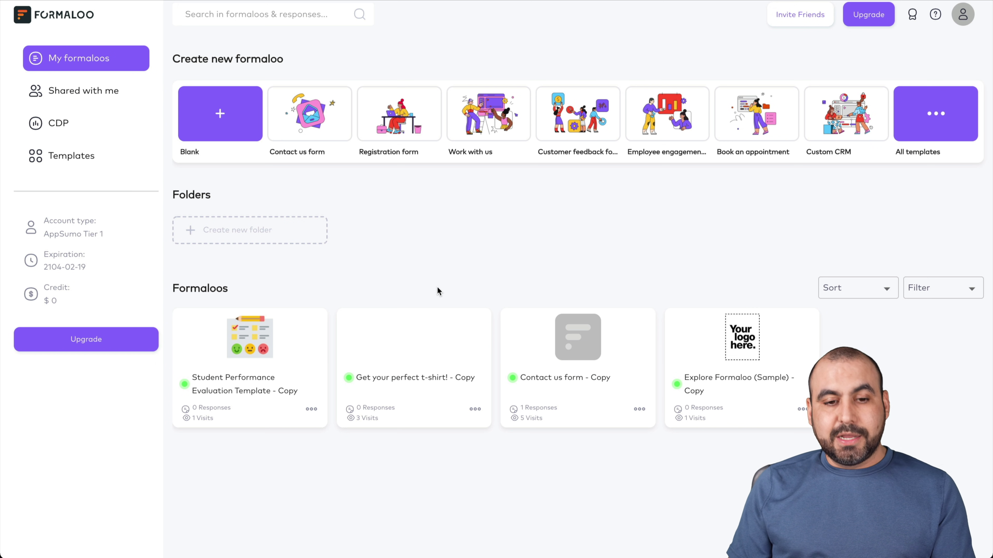
# Browse the Booking & Order templates and preview the Event registration template.
pyautogui.click(85, 160)
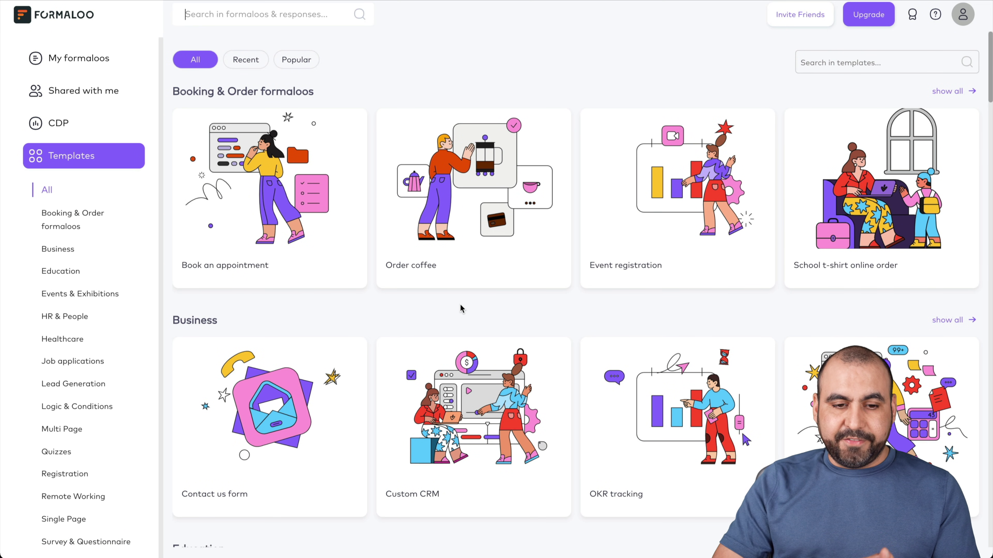
pyautogui.moveTo(438, 274)
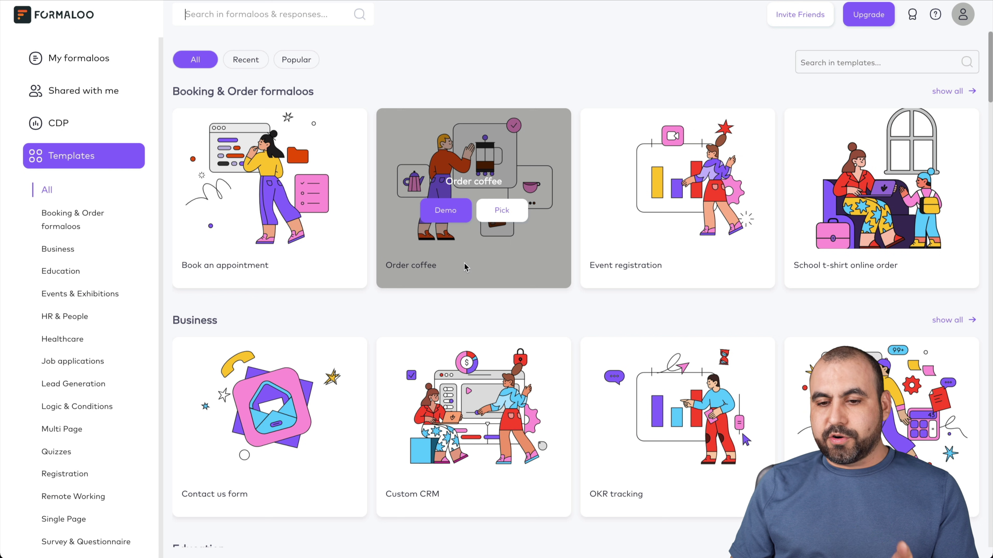
pyautogui.moveTo(649, 275)
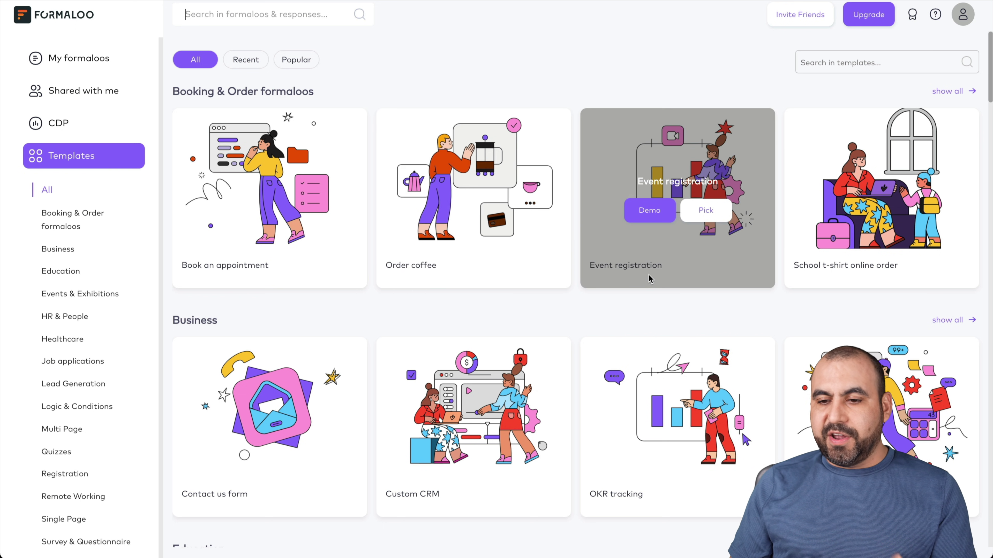
pyautogui.click(643, 210)
# Start the Event registration preview and answer the full name and e-mail questions.
pyautogui.scroll(-3, 643, 210)
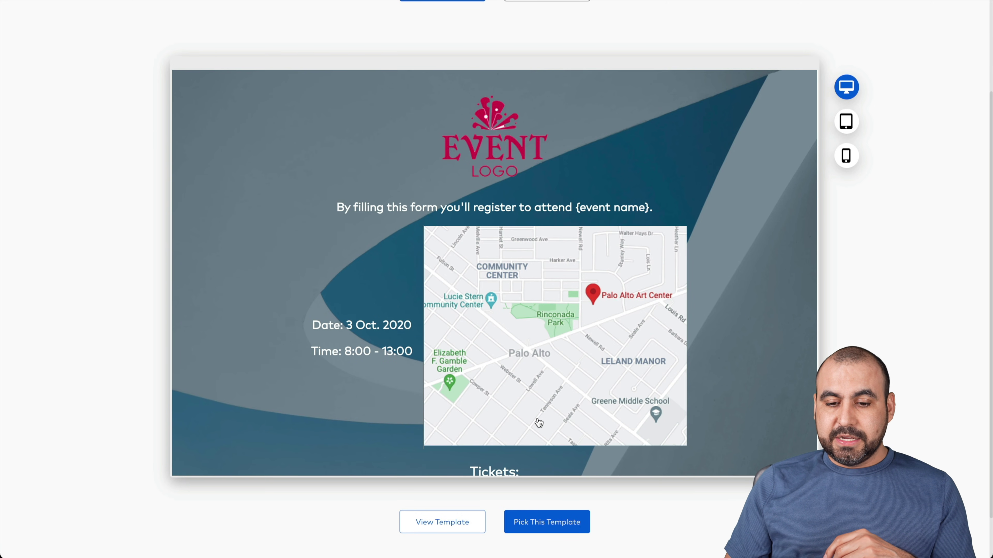
pyautogui.scroll(-5, 512, 411)
pyautogui.click(477, 429)
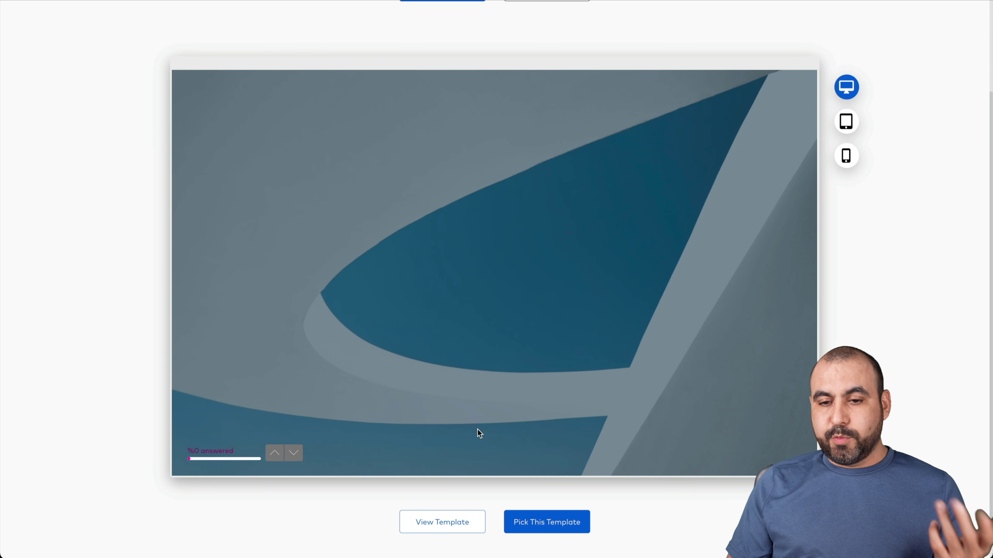
pyautogui.write('sdfg')
pyautogui.press('Return')
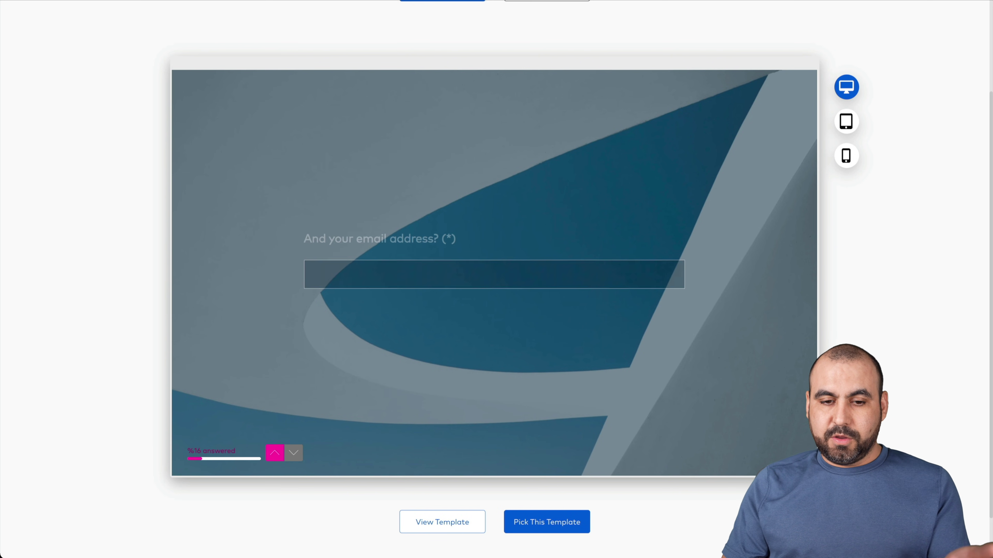
pyautogui.write('sdgf')
pyautogui.press('BackSpace')
pyautogui.press('BackSpace')
pyautogui.press('BackSpace')
pyautogui.press('BackSpace')
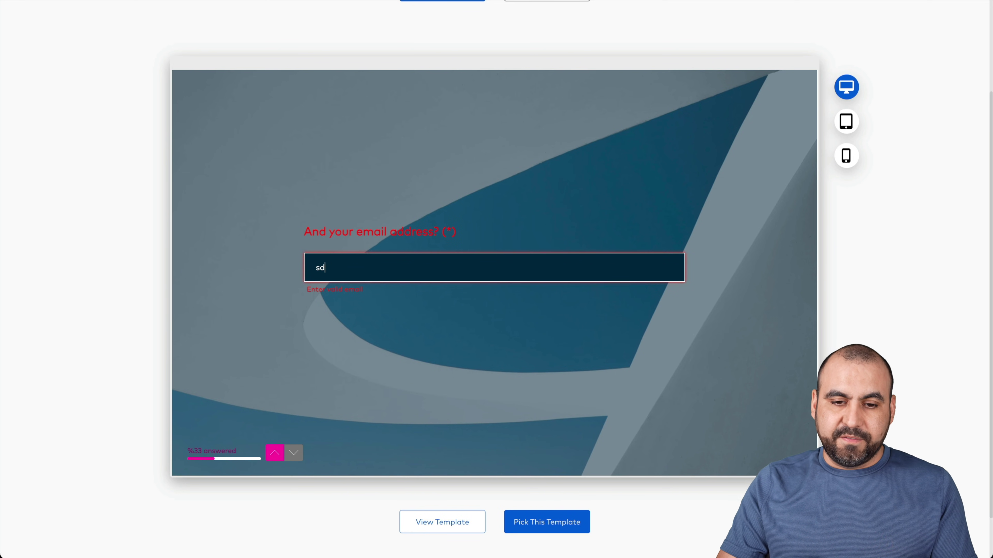
pyautogui.write('sdgfb@sdf.com')
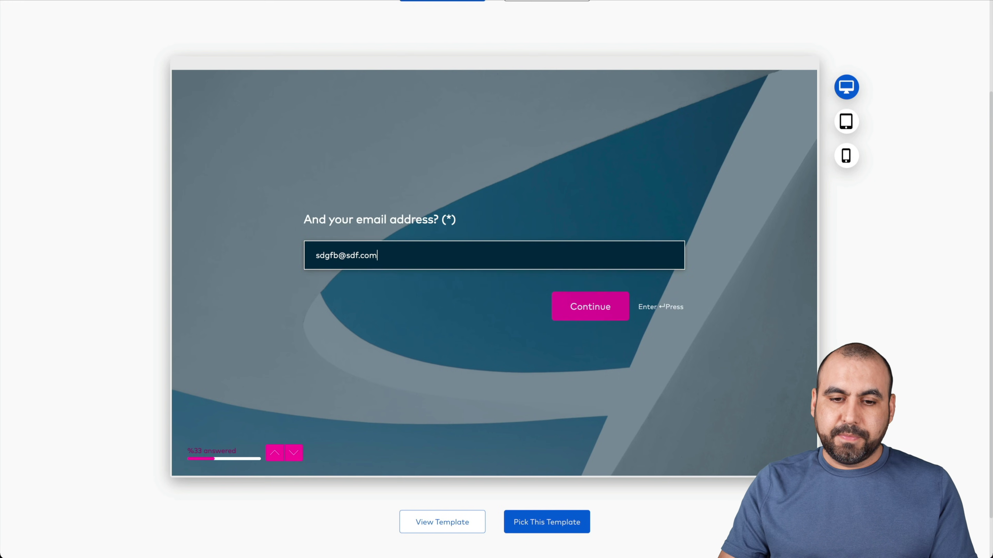
pyautogui.press('Return')
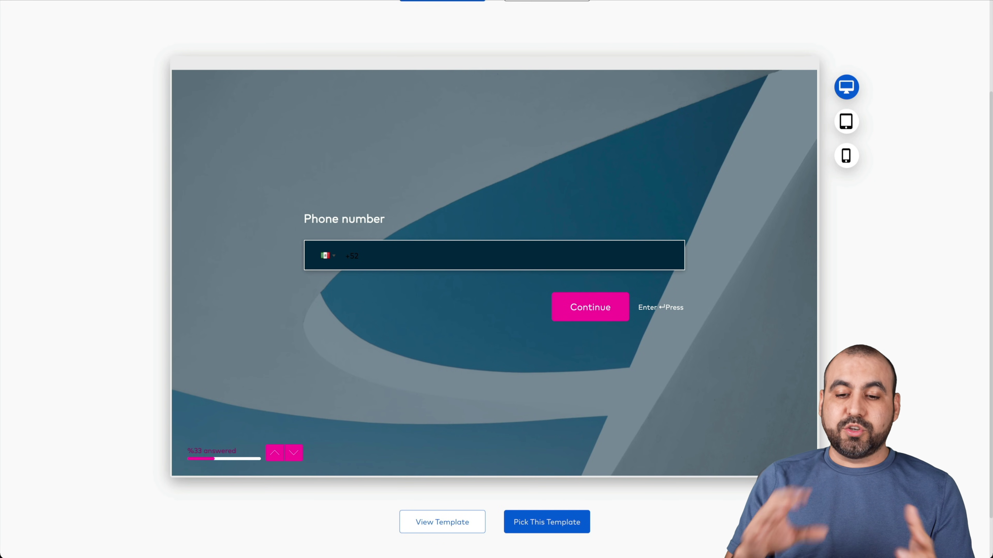
# Switch the form preview to tablet layout, then phone layout.
pyautogui.click(846, 121)
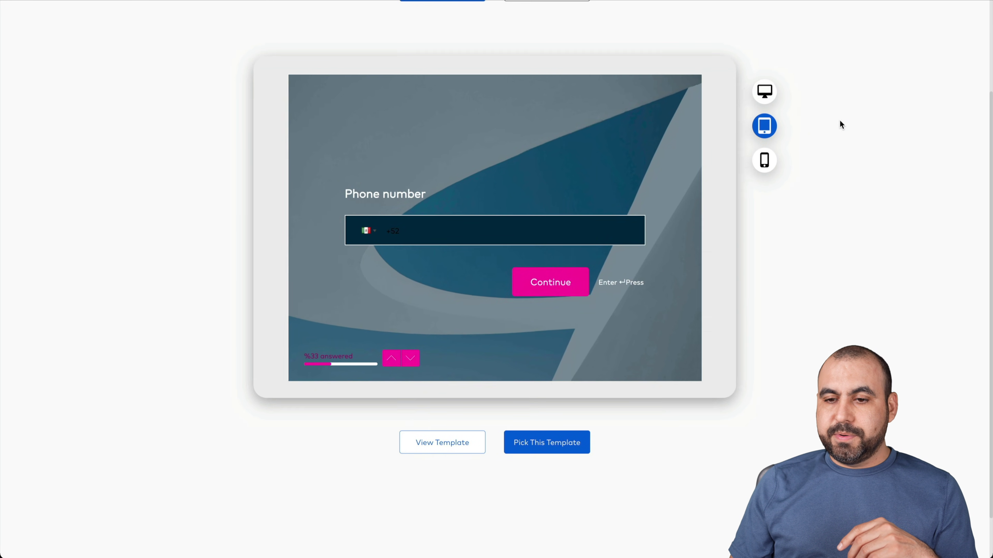
pyautogui.click(758, 161)
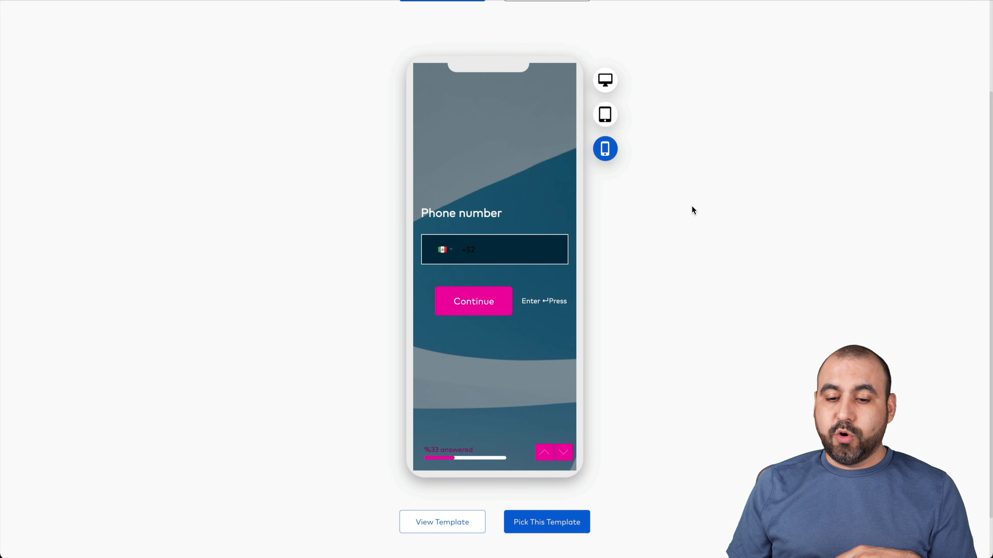
pyautogui.scroll(4, 652, 276)
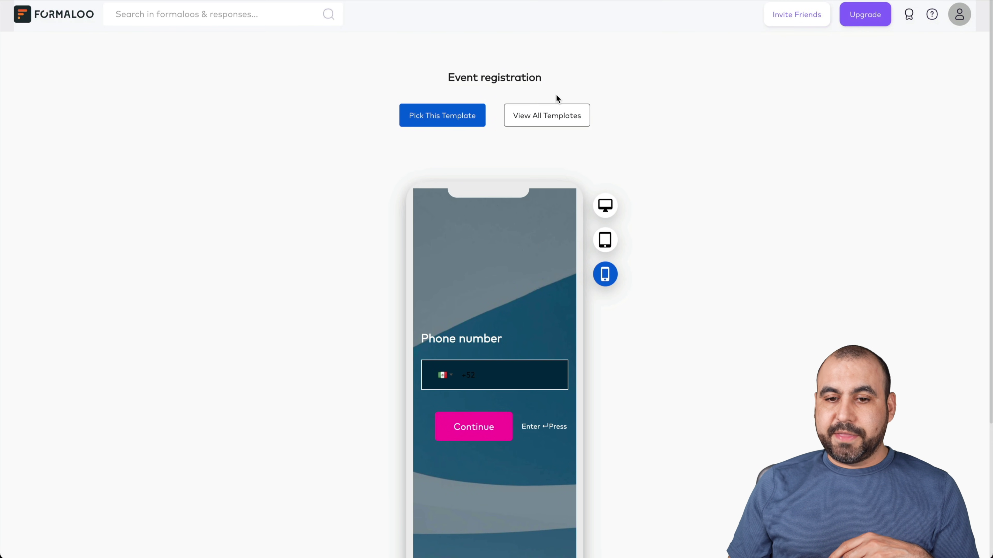
# Open the full template gallery and preview the Teacher Application Form Template.
pyautogui.click(557, 118)
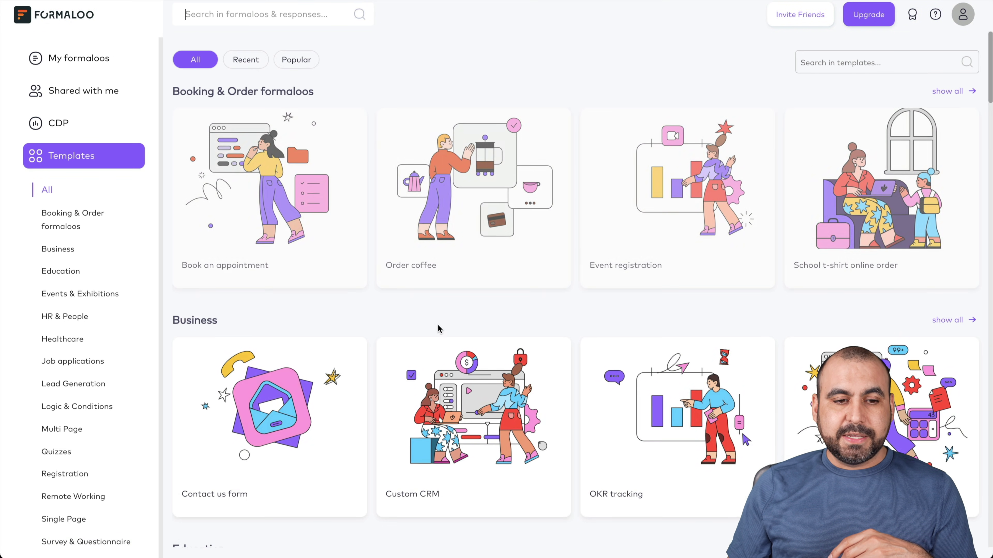
pyautogui.moveTo(226, 344)
pyautogui.scroll(-15, 227, 345)
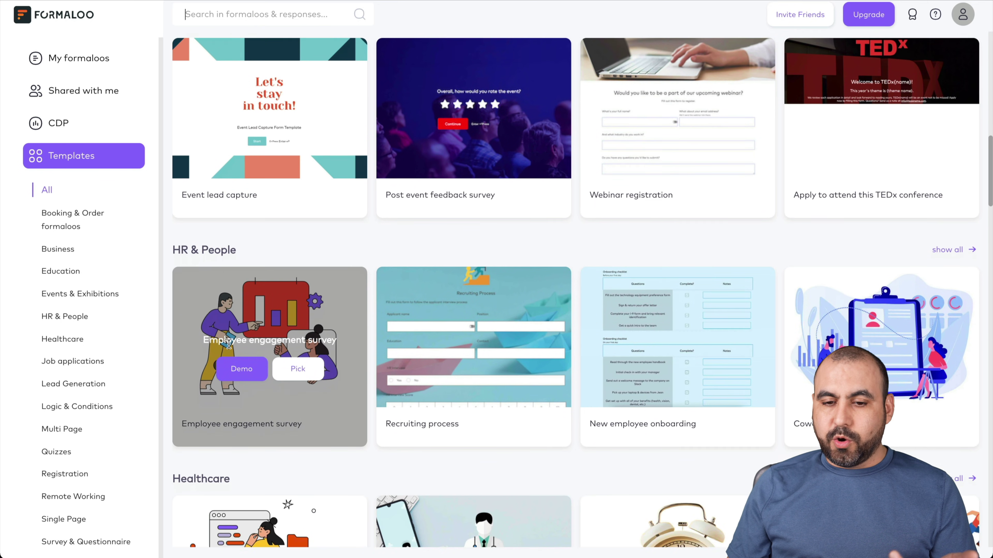
pyautogui.scroll(-1, 229, 348)
pyautogui.scroll(-2, 95, 398)
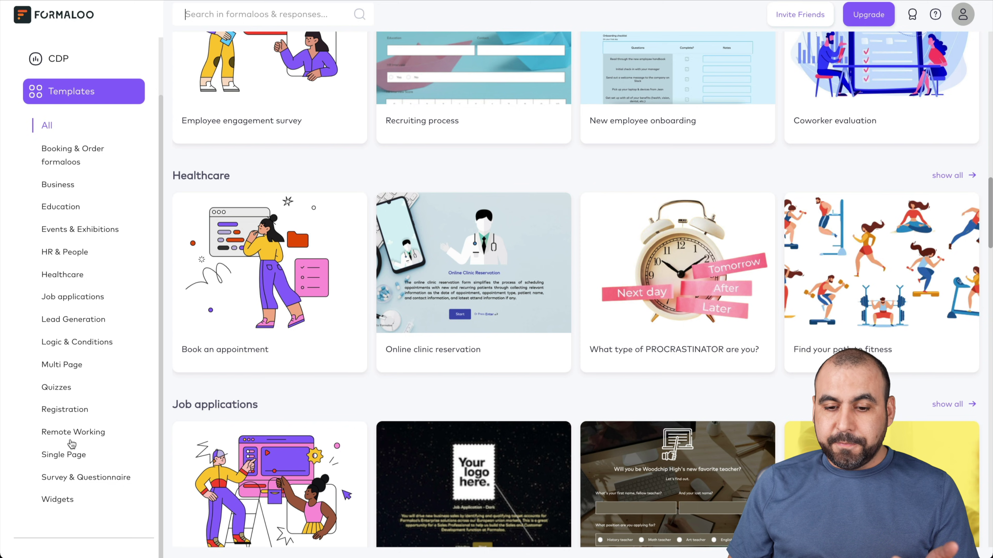
pyautogui.scroll(-4, 226, 449)
pyautogui.moveTo(628, 338)
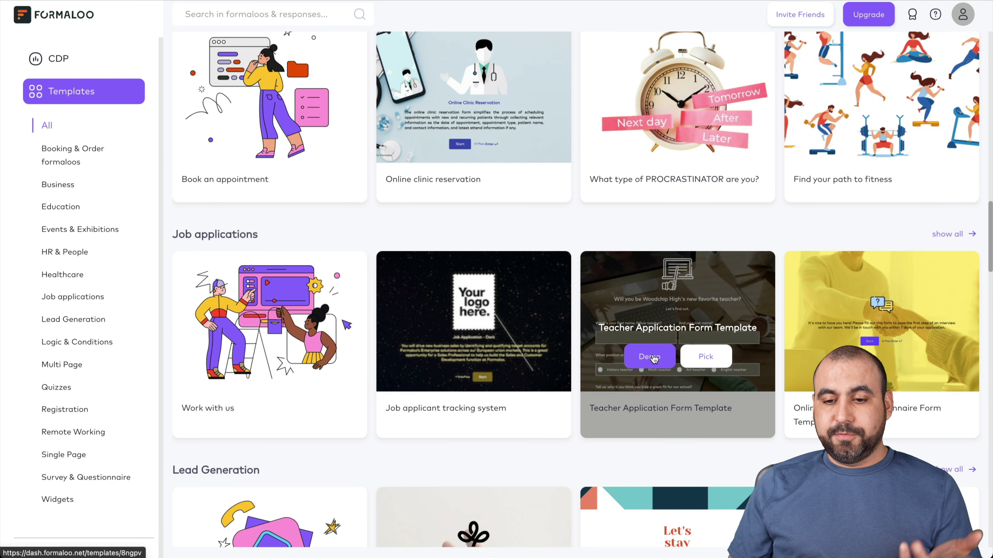
pyautogui.click(642, 348)
pyautogui.scroll(-3, 653, 358)
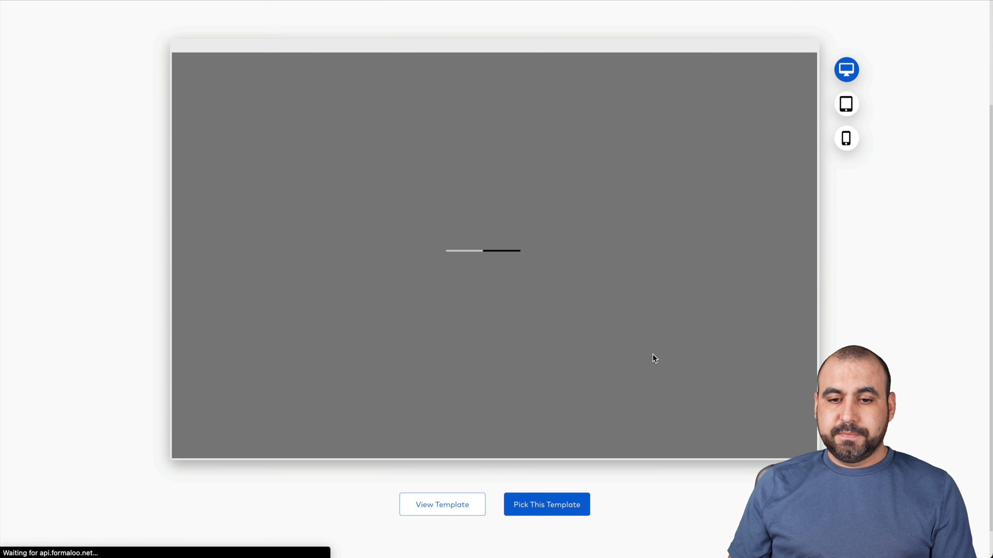
pyautogui.scroll(-5, 653, 355)
pyautogui.scroll(5, 654, 359)
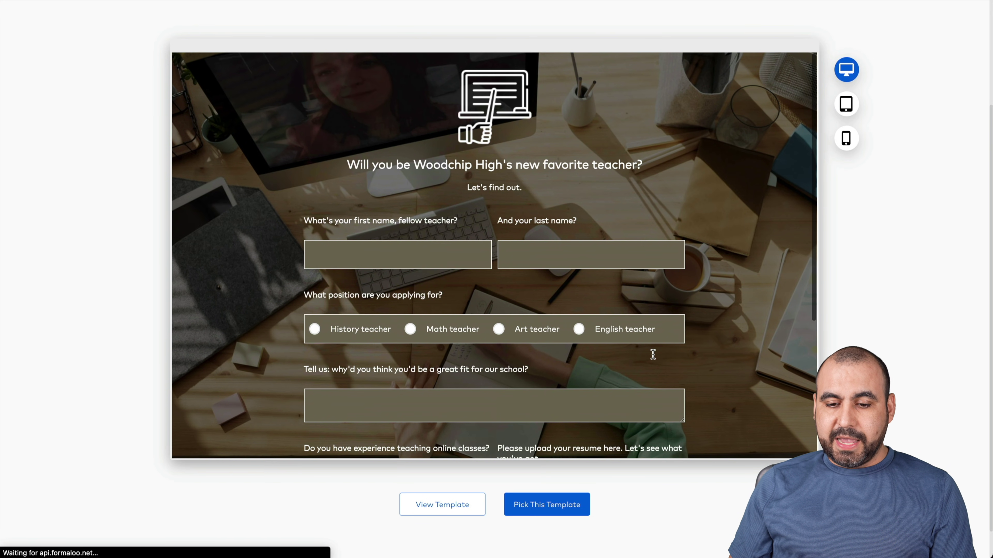
pyautogui.scroll(4, 573, 436)
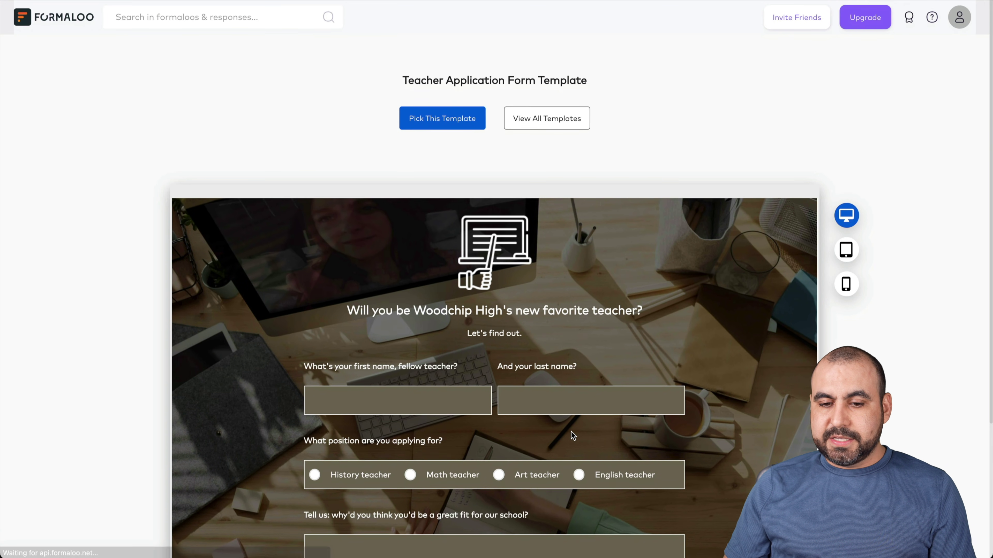
# Preview the Admission form template and pick it to create a new form.
pyautogui.click(541, 116)
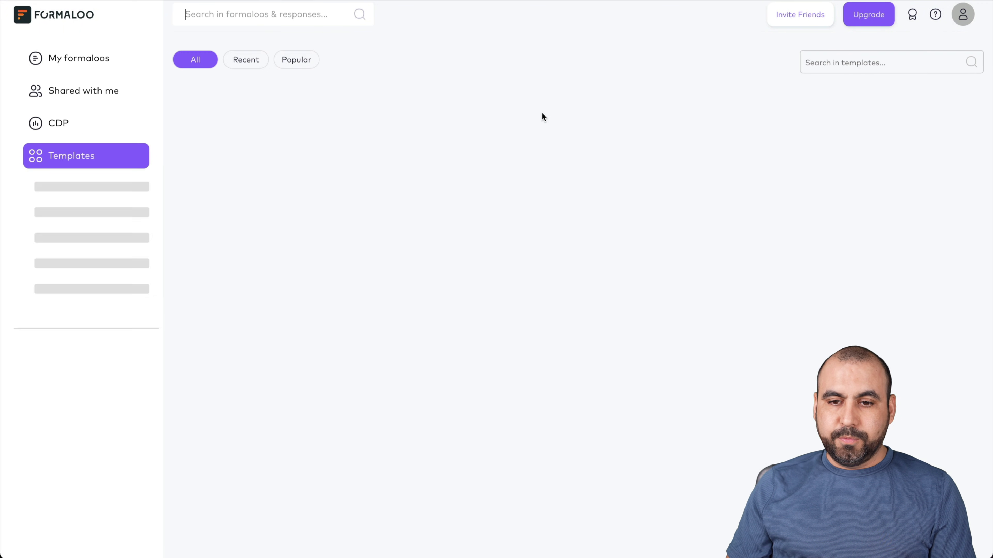
pyautogui.scroll(-1, 441, 417)
pyautogui.scroll(-5, 441, 417)
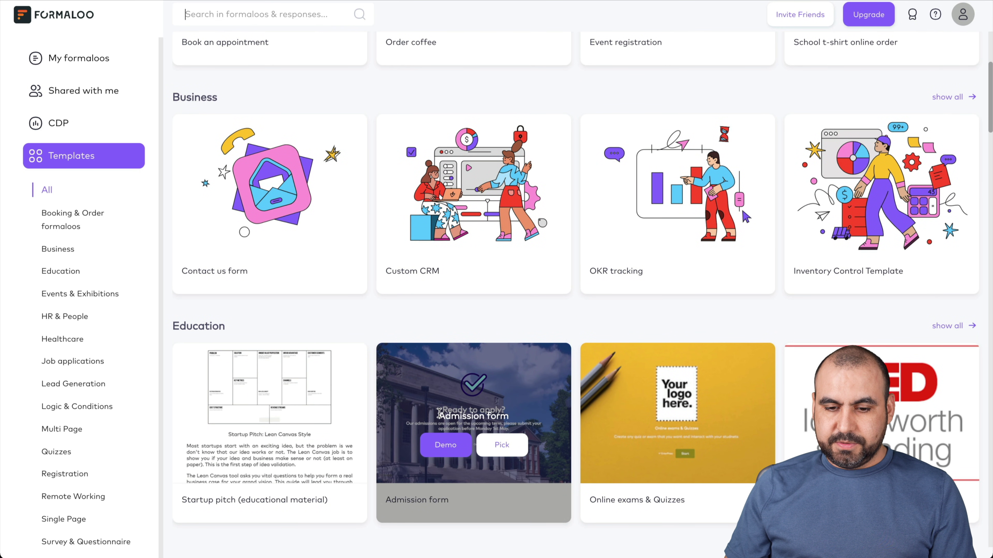
pyautogui.click(434, 453)
pyautogui.scroll(-4, 489, 376)
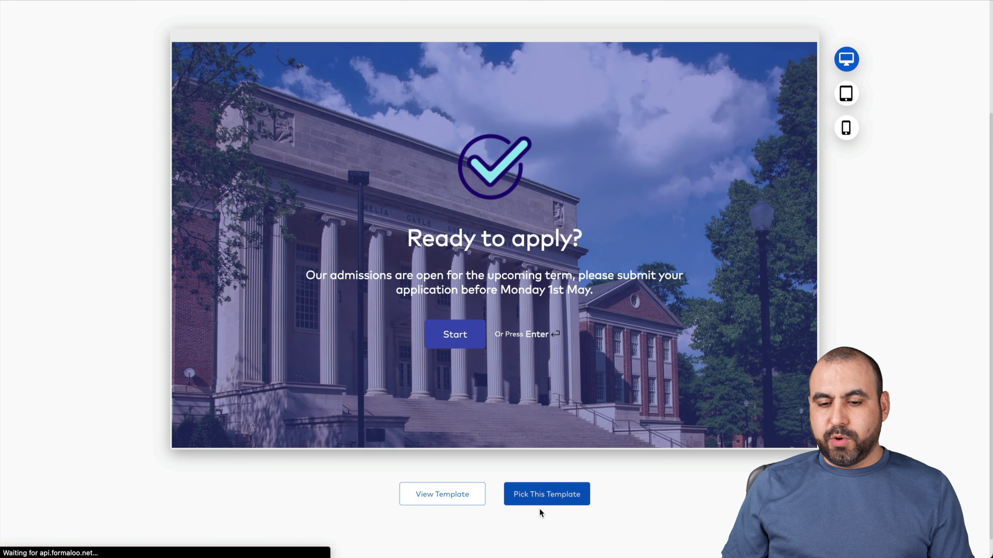
pyautogui.click(558, 498)
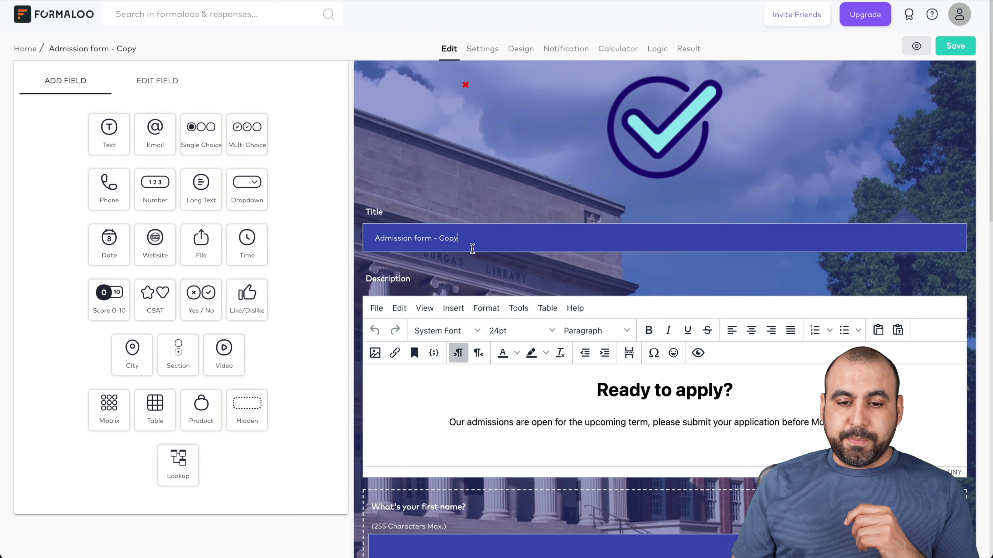
# Scroll through the Admission form - Copy questions: names, email, contact number, statement and grades upload.
pyautogui.scroll(-2, 472, 248)
pyautogui.scroll(-6, 470, 239)
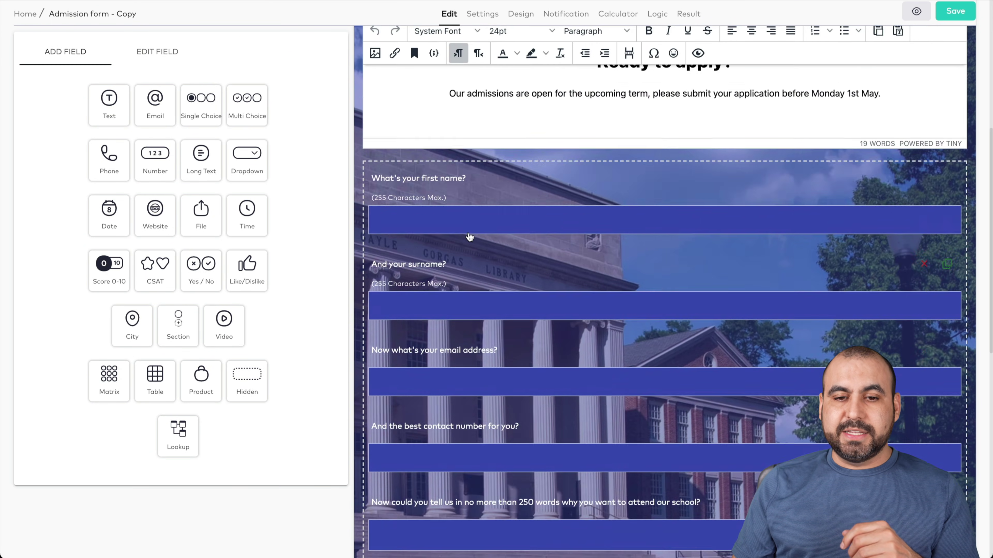
pyautogui.scroll(5, 470, 237)
pyautogui.scroll(-6, 470, 237)
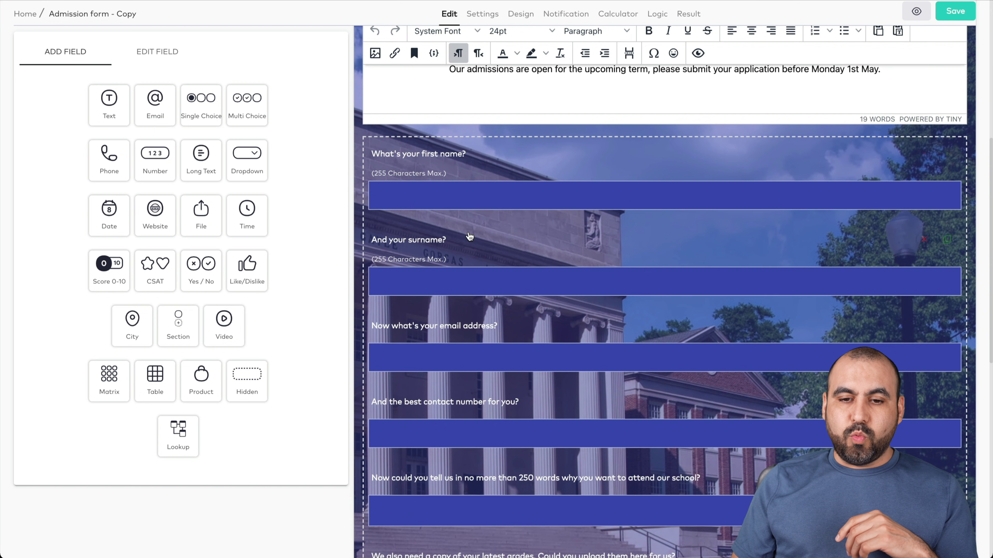
pyautogui.scroll(-2, 470, 237)
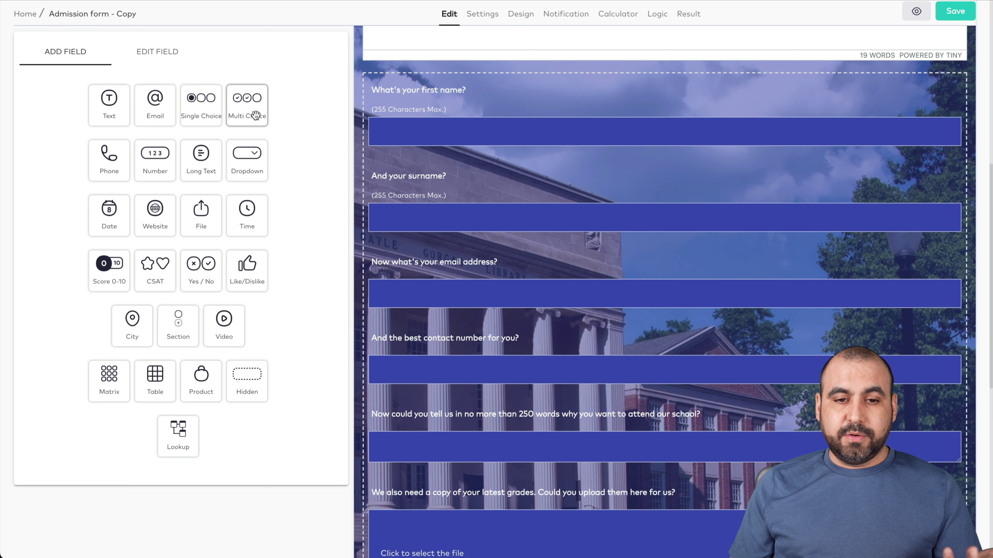
# Add a Multi Choice question at the top titled 'What color do you like?'.
pyautogui.moveTo(256, 115); pyautogui.dragTo(511, 133)
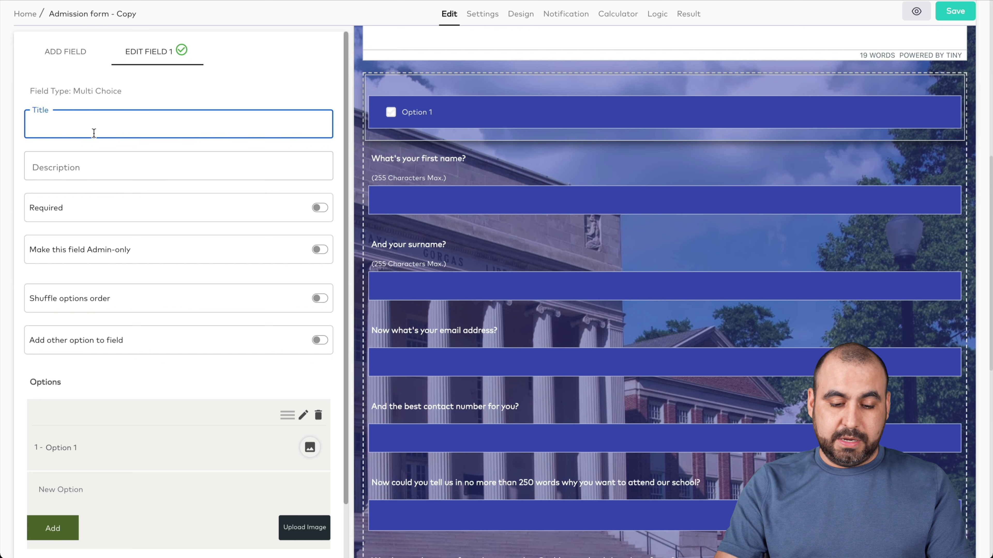
pyautogui.write('WHat color do you like?')
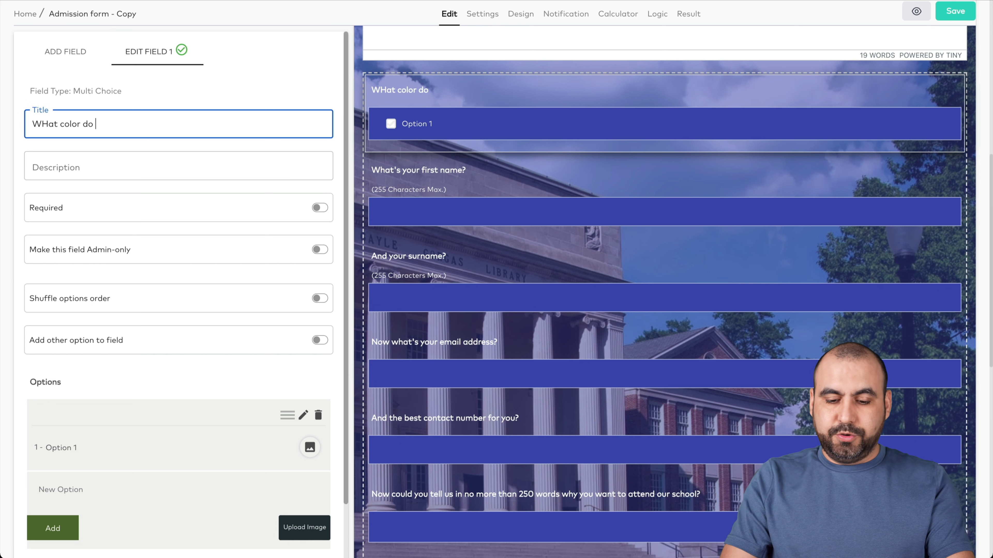
pyautogui.click(44, 125)
pyautogui.press('BackSpace')
pyautogui.write('h')
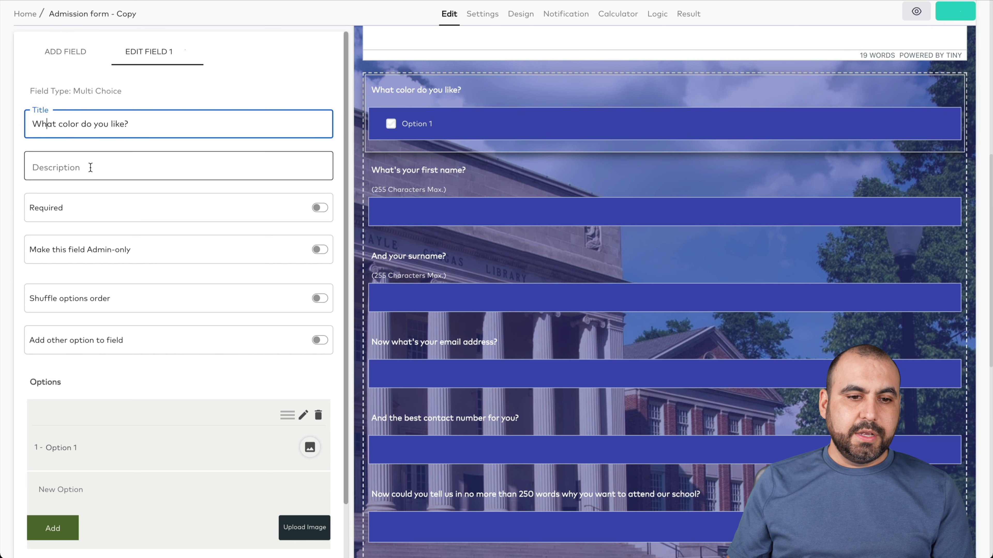
pyautogui.click(90, 167)
pyautogui.scroll(-1, 119, 225)
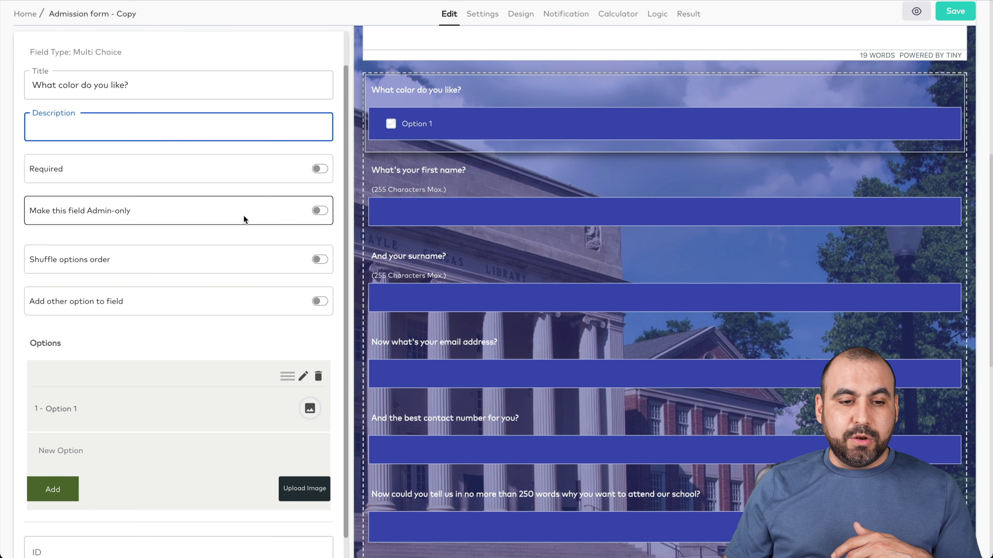
pyautogui.click(174, 260)
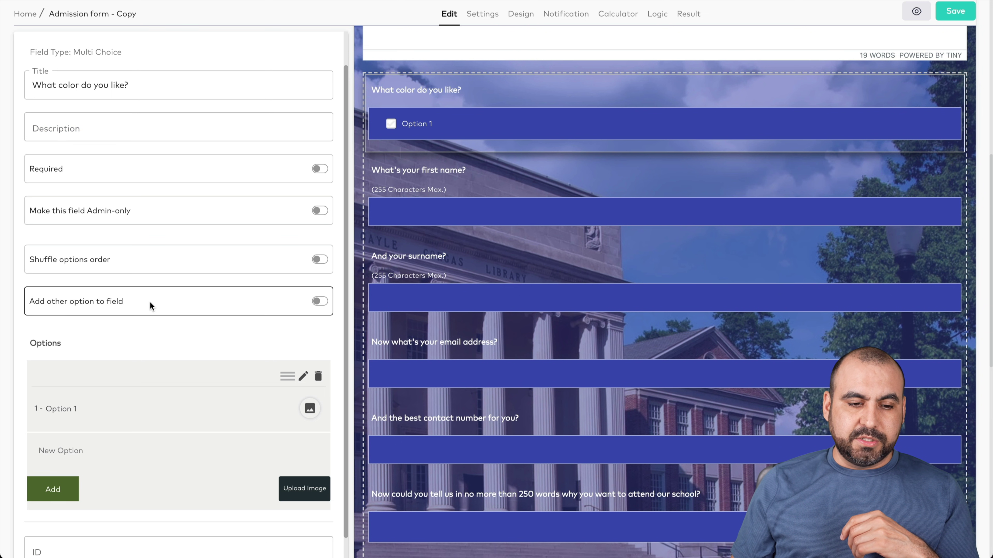
pyautogui.scroll(-1, 137, 352)
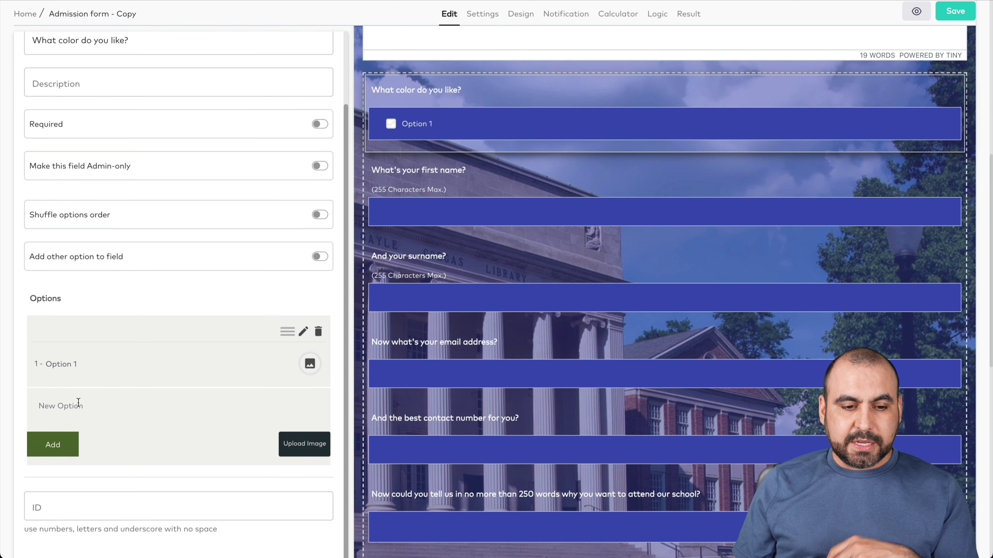
# Rename the first option from 'Option 1' to 'Blue'.
pyautogui.click(303, 333)
pyautogui.click(303, 334)
pyautogui.tripleClick(84, 364)
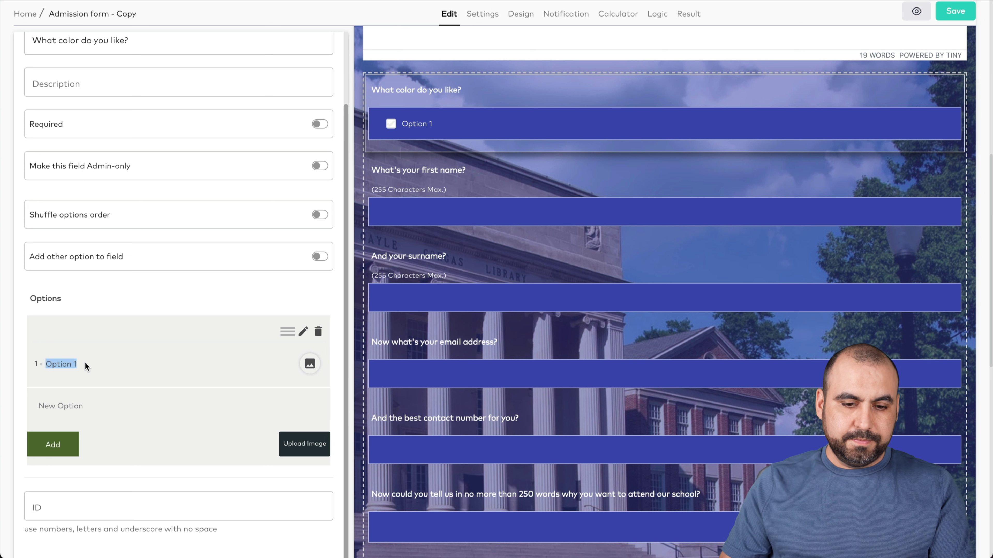
pyautogui.click(62, 366)
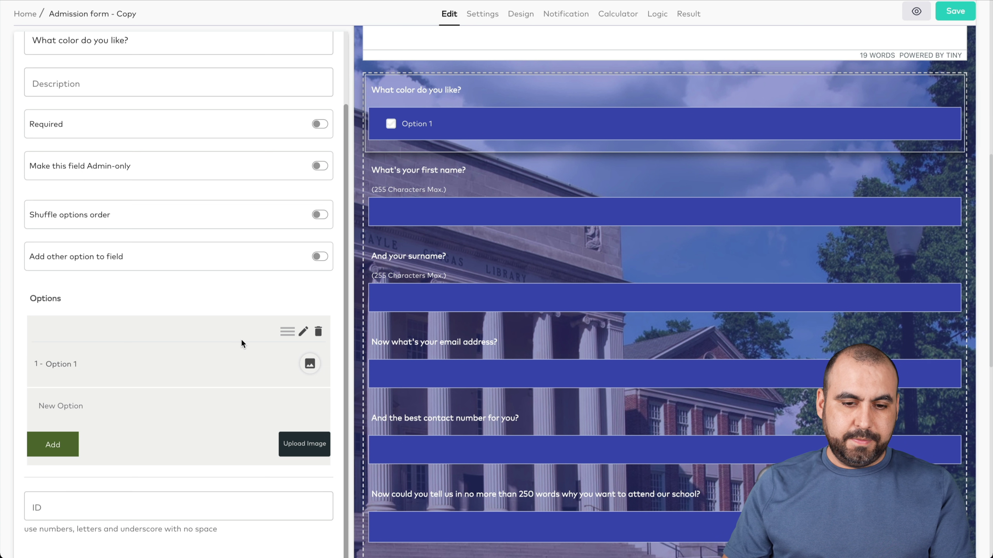
pyautogui.click(303, 333)
pyautogui.tripleClick(72, 372)
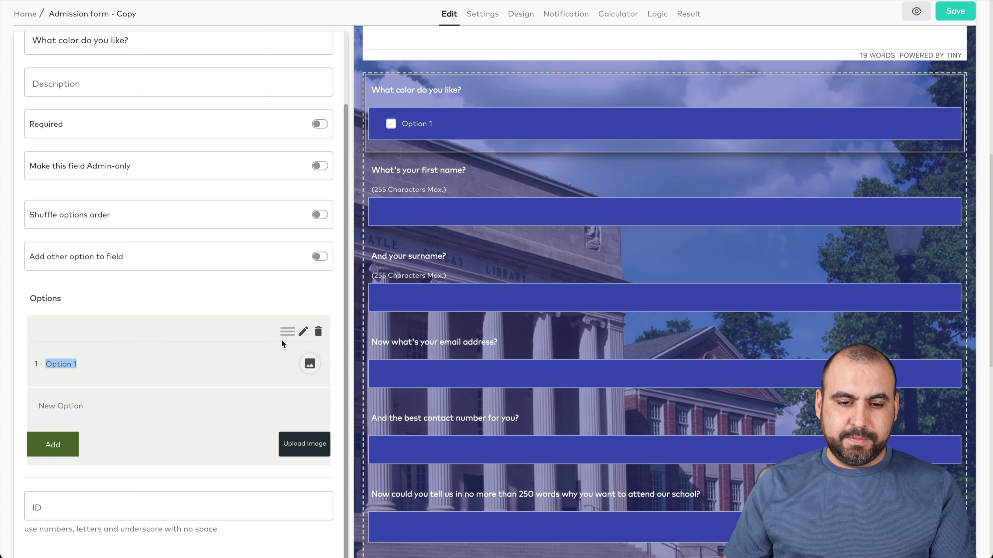
pyautogui.click(304, 333)
pyautogui.hotkey('ctrl', 'a')
pyautogui.press('Right')
pyautogui.press('BackSpace')
pyautogui.press('BackSpace')
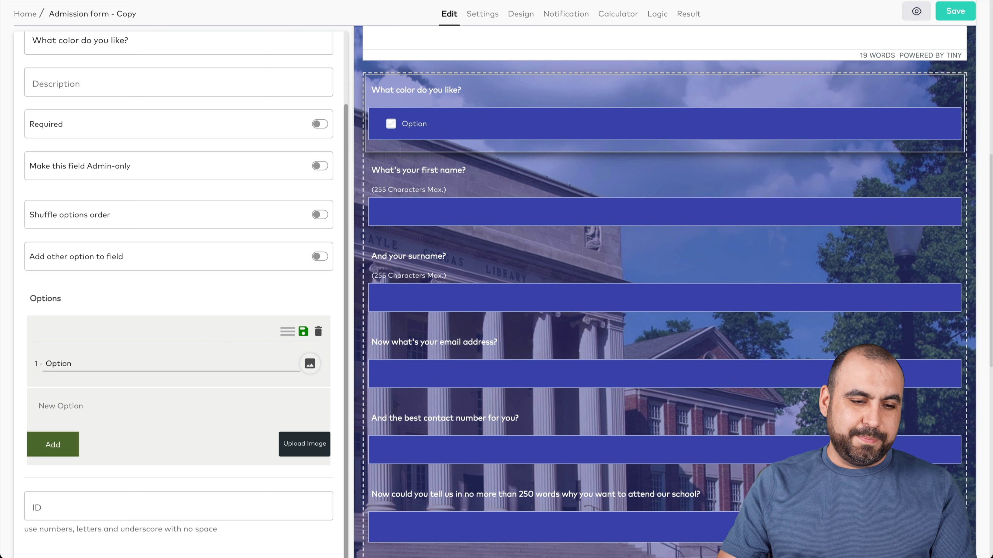
pyautogui.press('BackSpace')
pyautogui.press('BackSpace')
pyautogui.press('BackSpace')
pyautogui.write('Bloue')
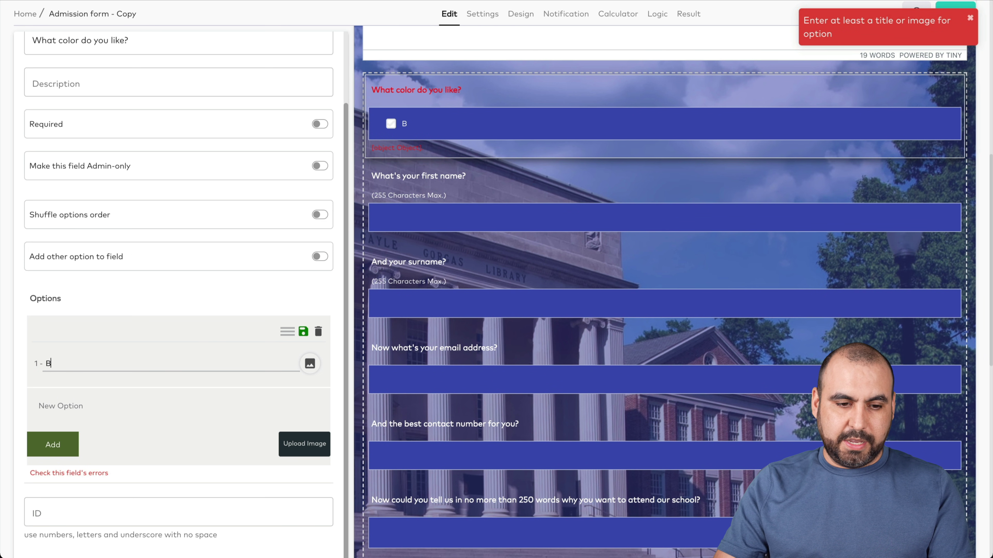
pyautogui.press('BackSpace')
pyautogui.press('BackSpace')
pyautogui.write('e')
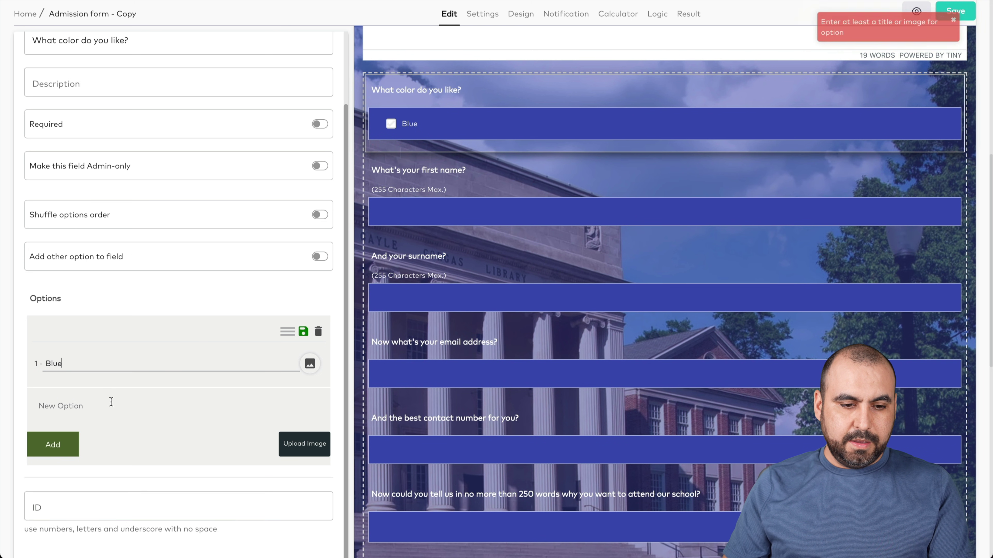
# Add 'Red' and 'Green' as the second and third options.
pyautogui.click(110, 403)
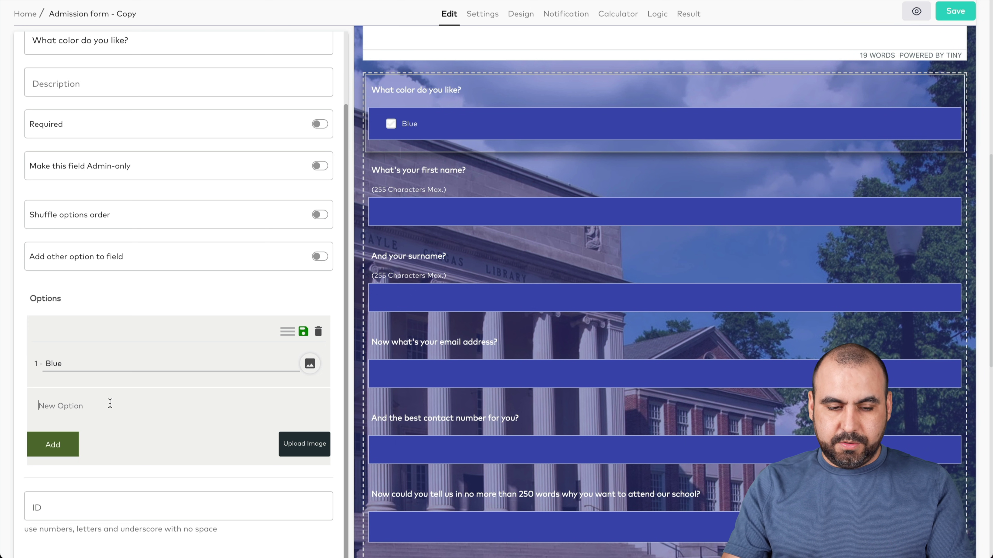
pyautogui.write('Red')
pyautogui.press('Return')
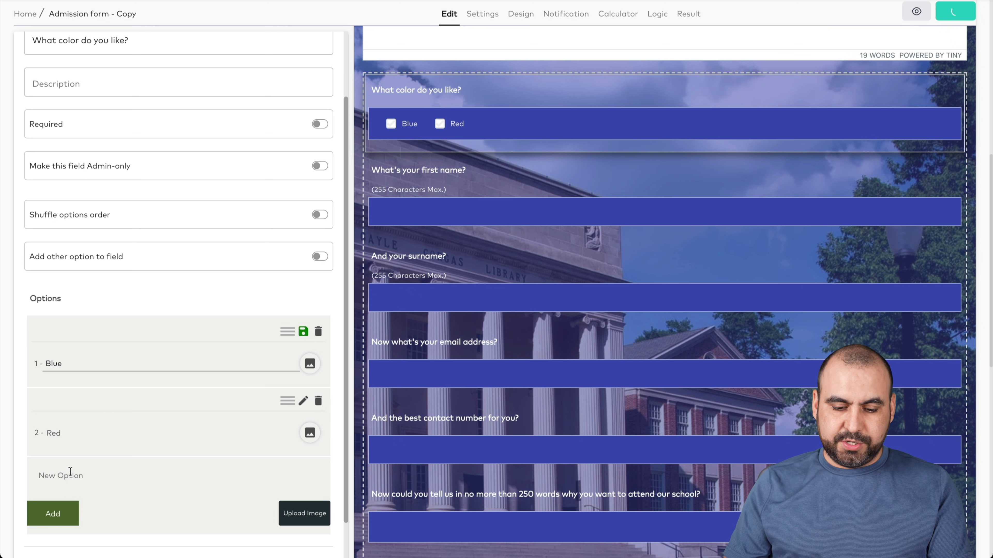
pyautogui.write('Green')
pyautogui.press('Return')
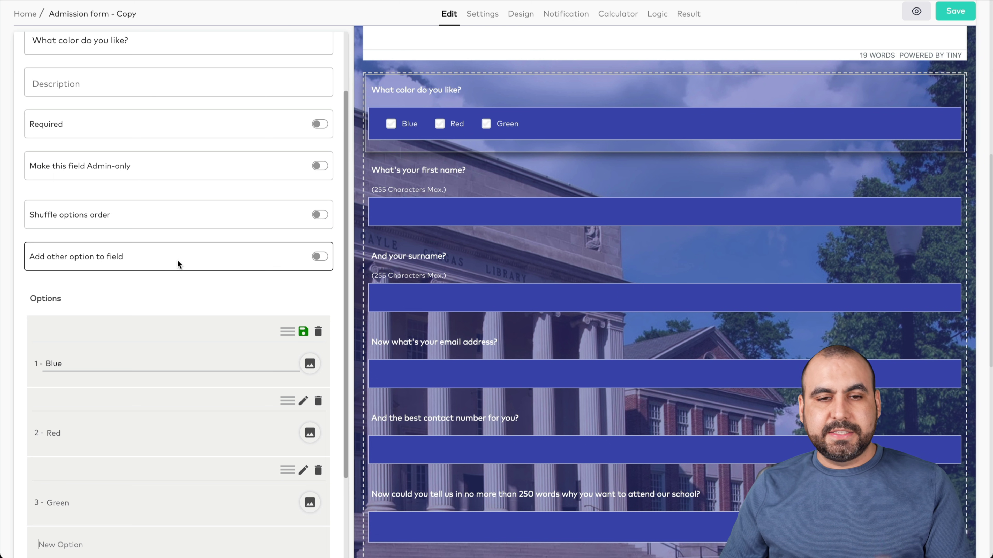
pyautogui.scroll(2, 177, 260)
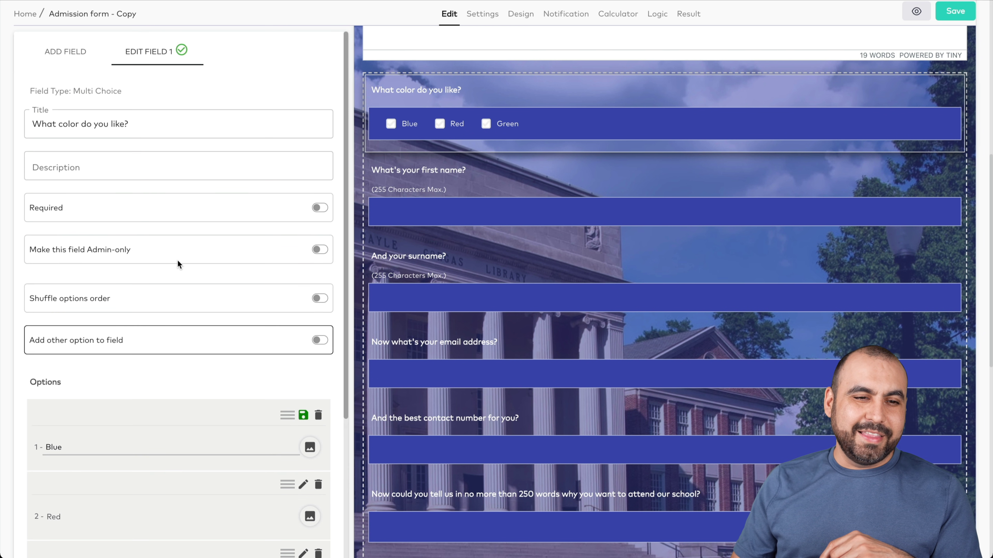
pyautogui.scroll(-5, 177, 260)
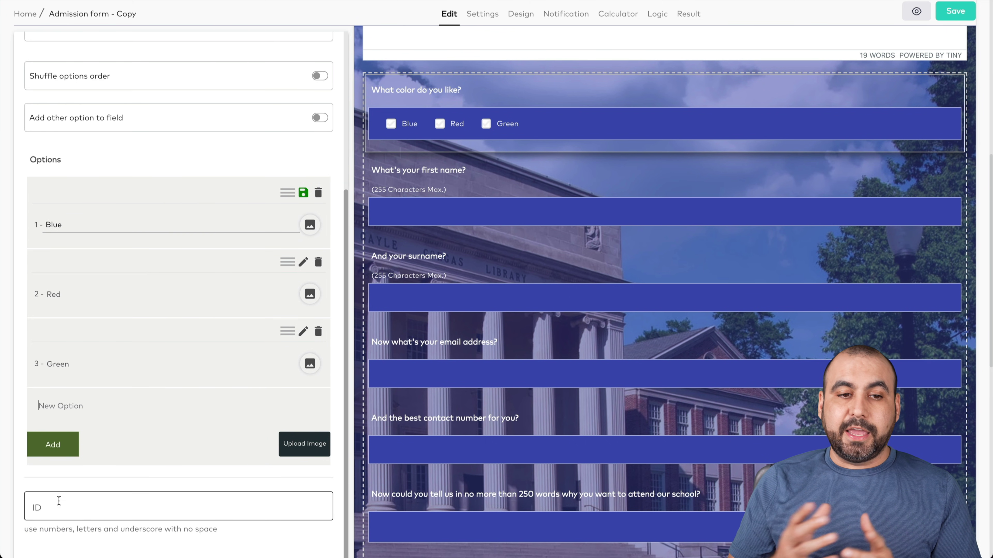
pyautogui.scroll(5, 59, 501)
pyautogui.click(81, 53)
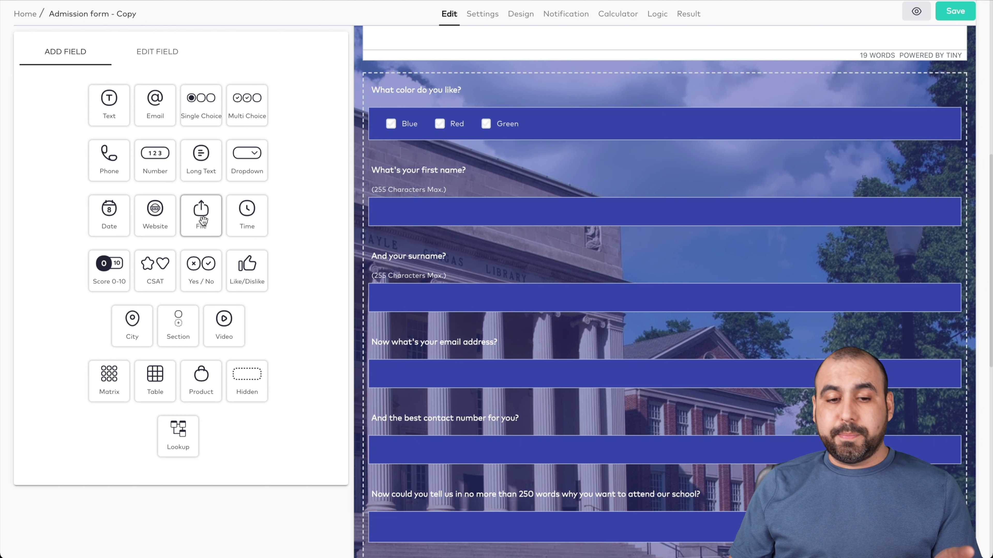
# Drop a Score 0–10 field below the colour question and a hearts CSAT rating above it.
pyautogui.moveTo(116, 269); pyautogui.dragTo(511, 183)
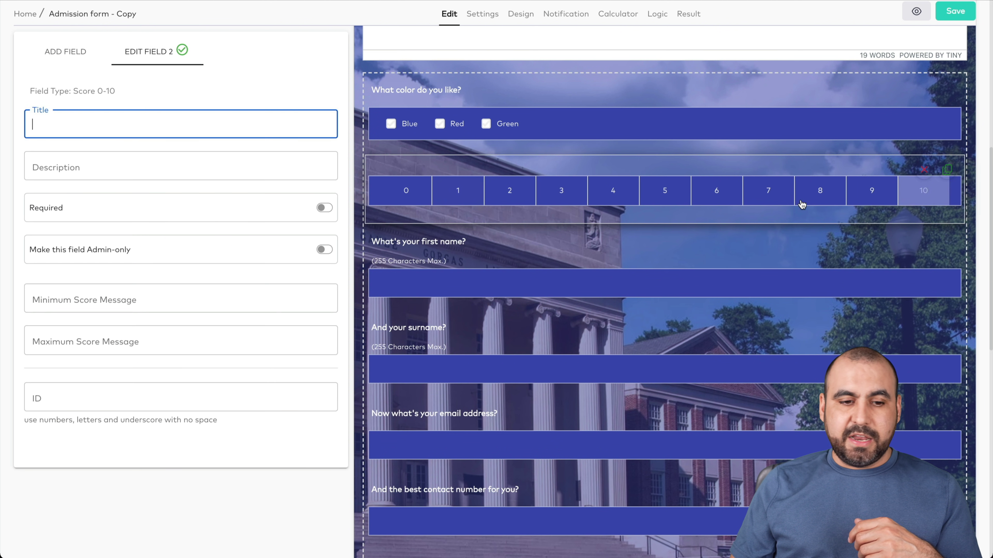
pyautogui.click(83, 52)
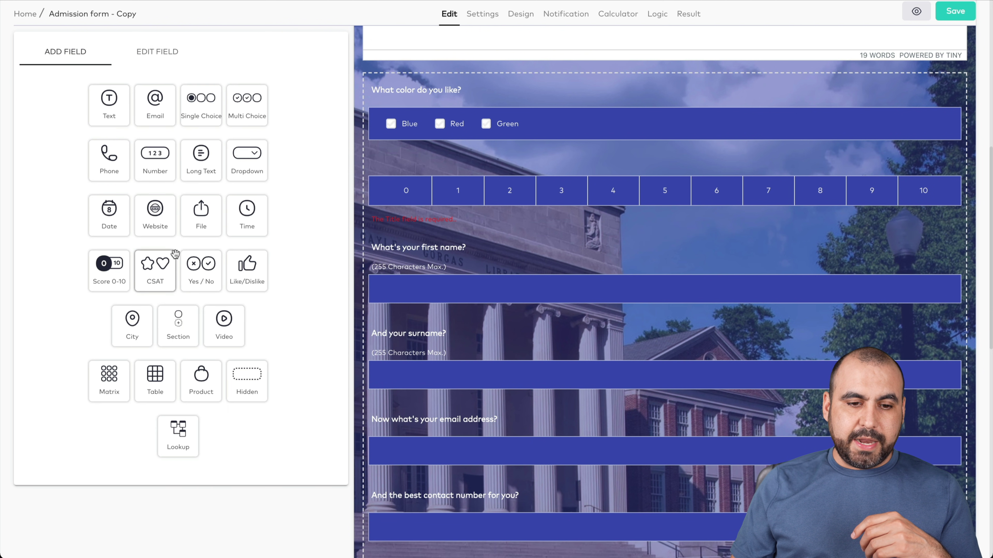
pyautogui.moveTo(148, 268); pyautogui.dragTo(446, 178)
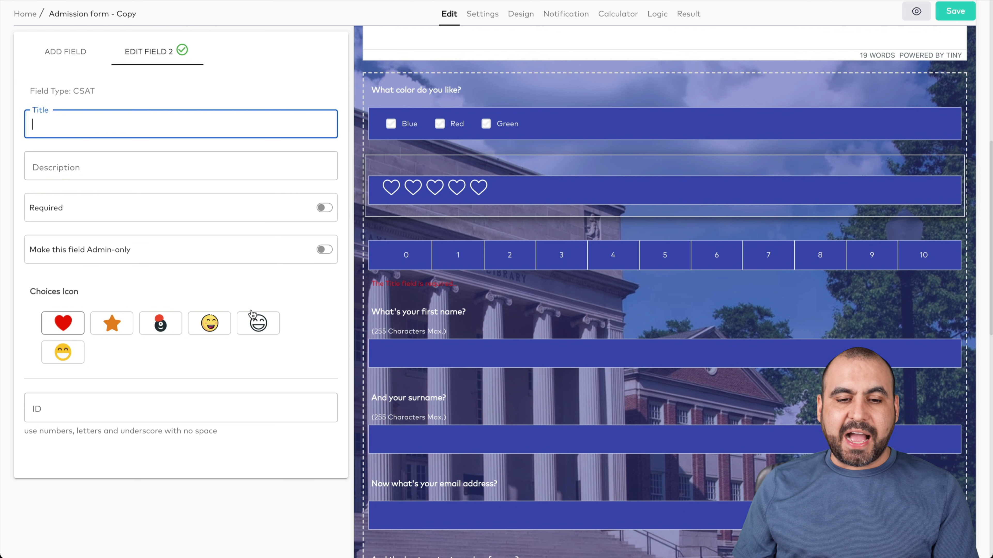
pyautogui.click(72, 44)
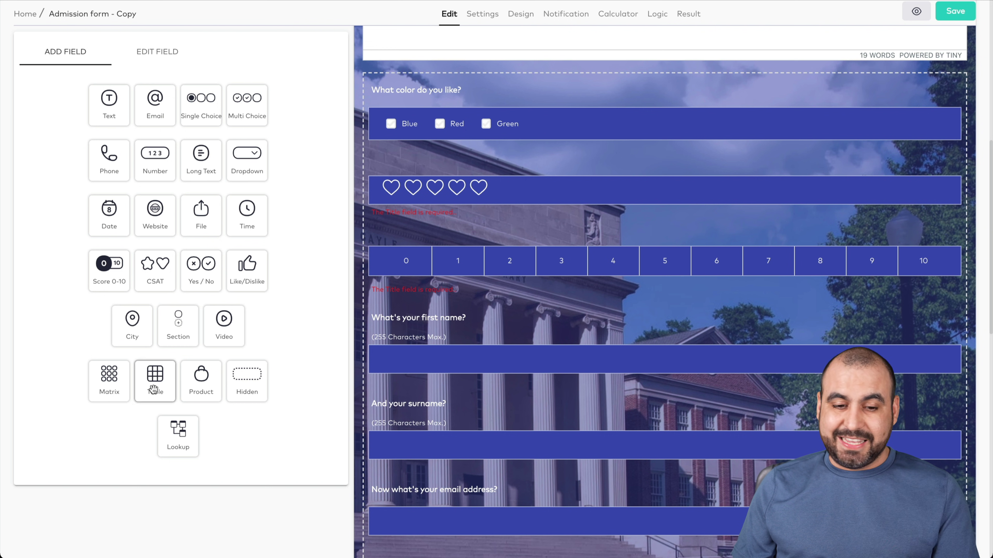
# Add a table question below the colour question and title it 'test'.
pyautogui.moveTo(155, 381); pyautogui.dragTo(518, 167)
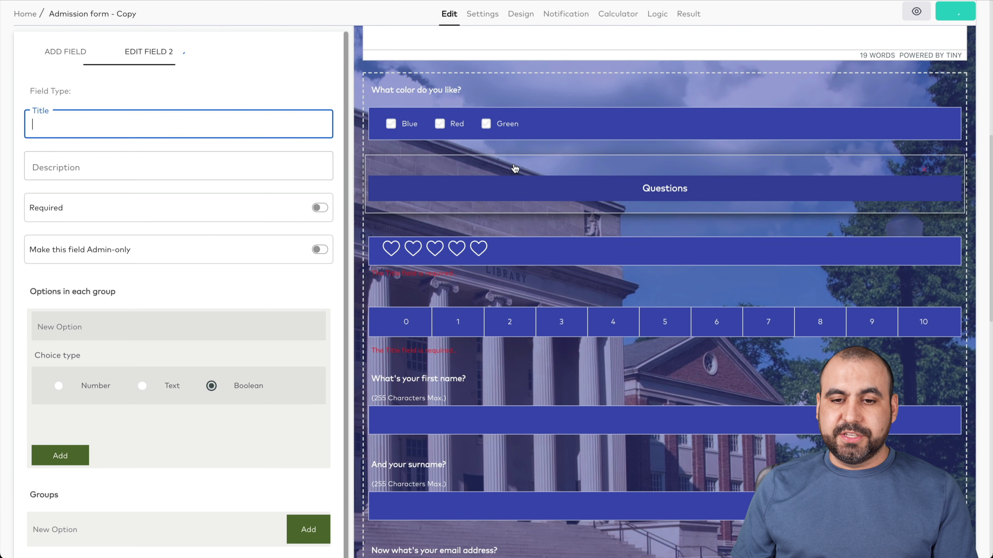
pyautogui.scroll(-1, 72, 291)
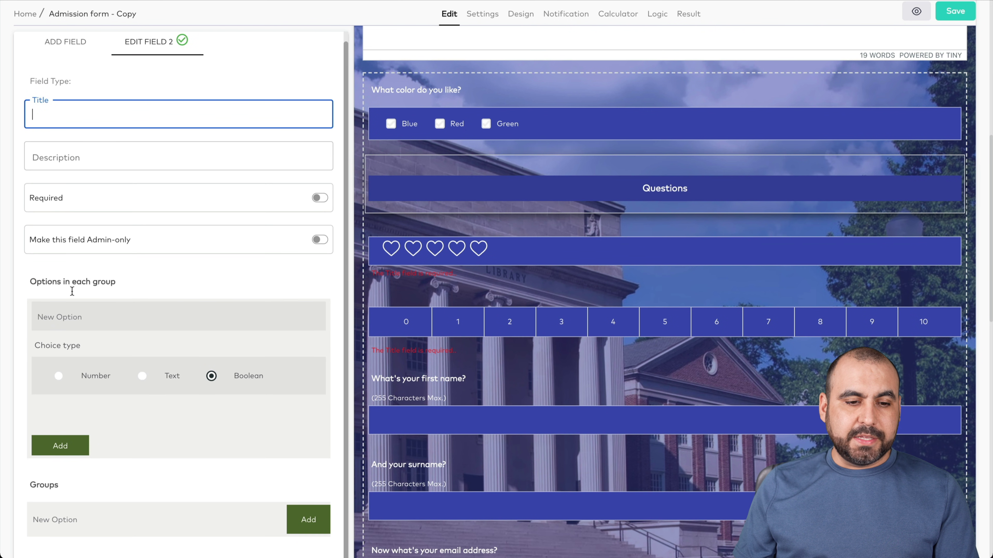
pyautogui.click(124, 284)
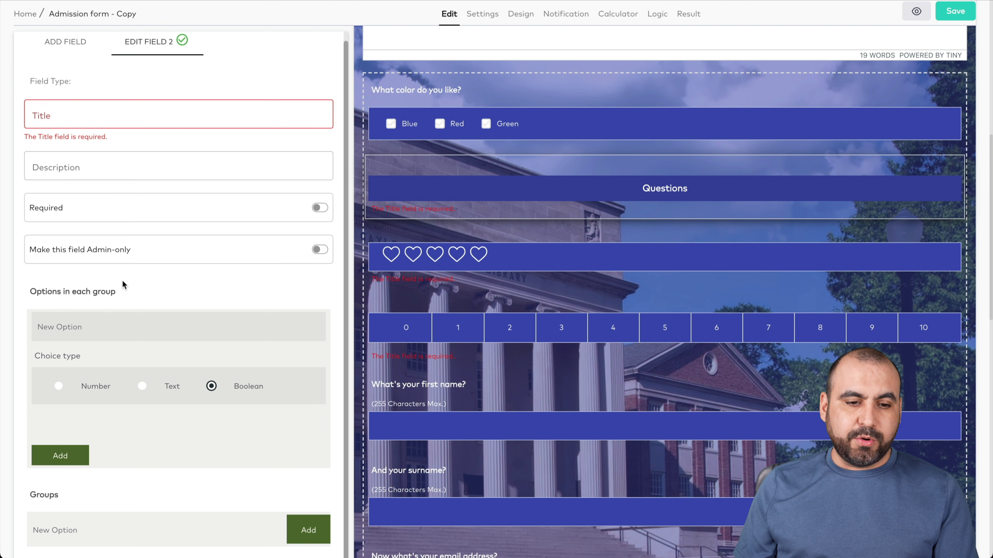
pyautogui.click(67, 114)
pyautogui.write('test')
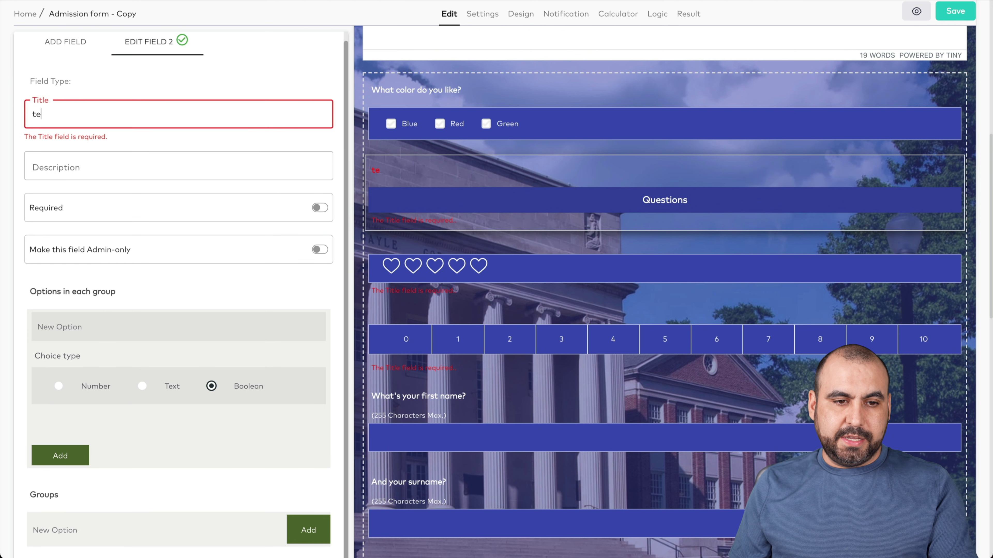
# Add Boolean columns test and test2 to the table question.
pyautogui.click(88, 317)
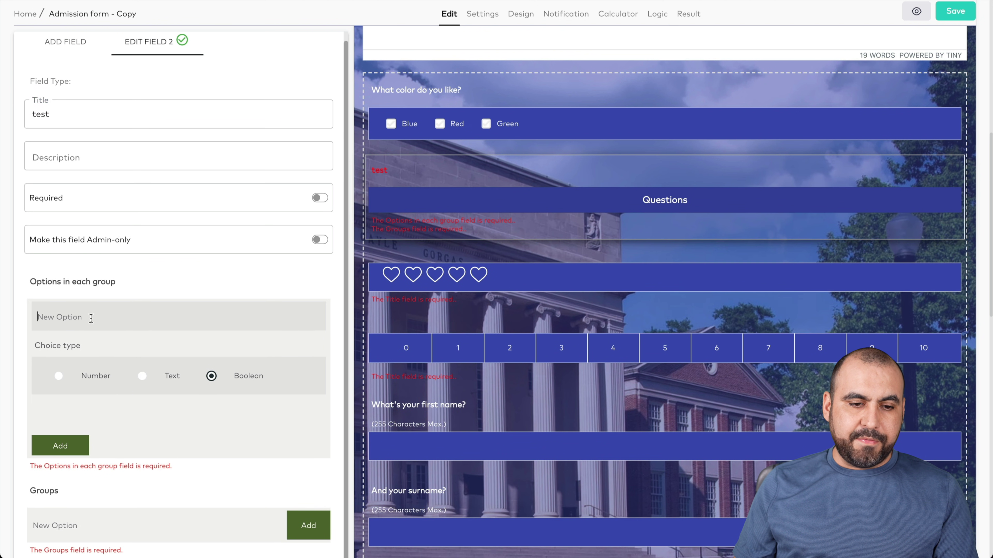
pyautogui.scroll(-1, 91, 318)
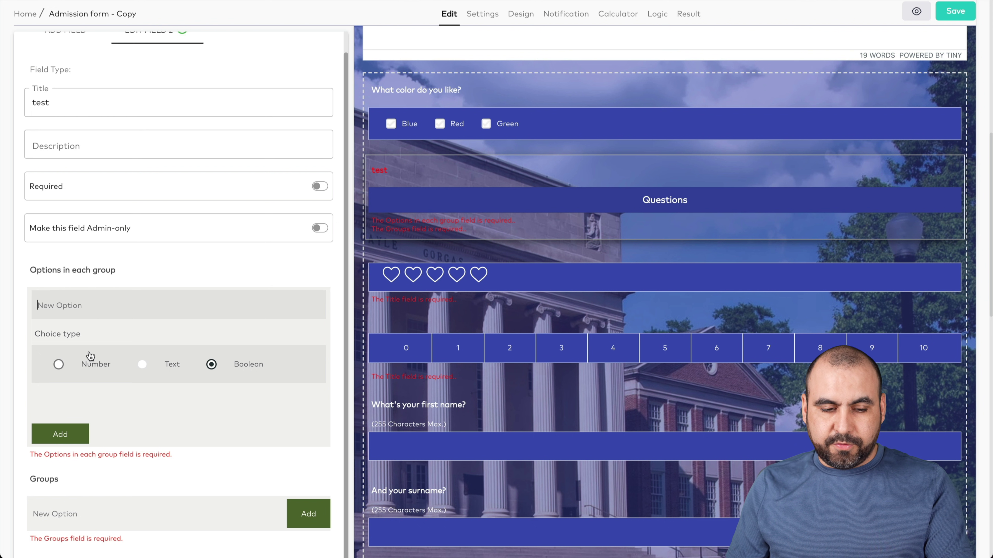
pyautogui.write('test')
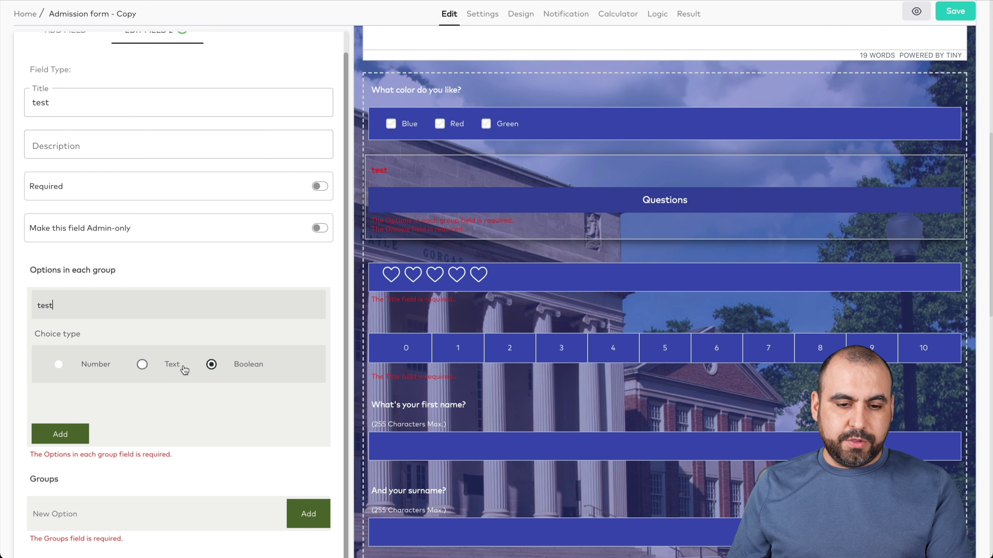
pyautogui.click(69, 433)
pyautogui.scroll(-1, 117, 449)
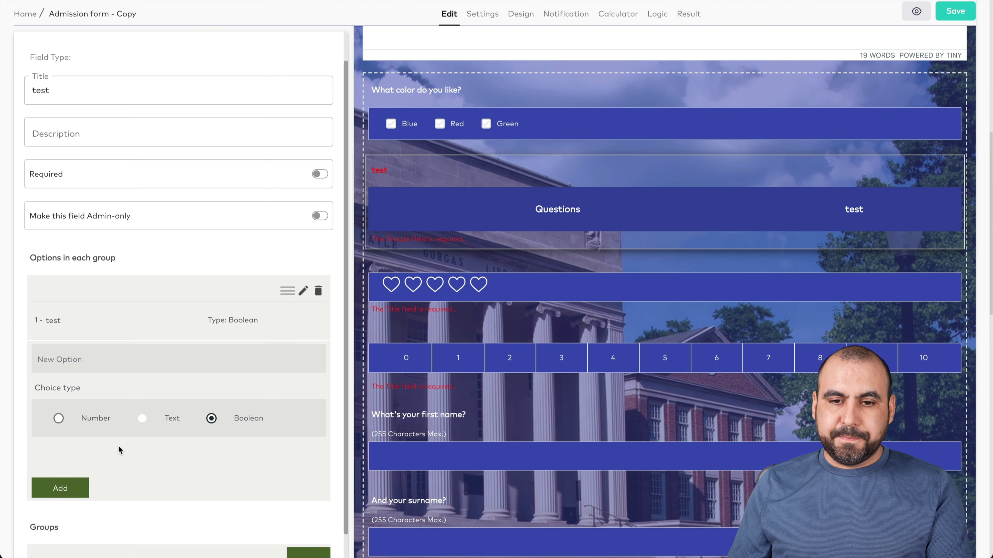
pyautogui.scroll(-1, 118, 415)
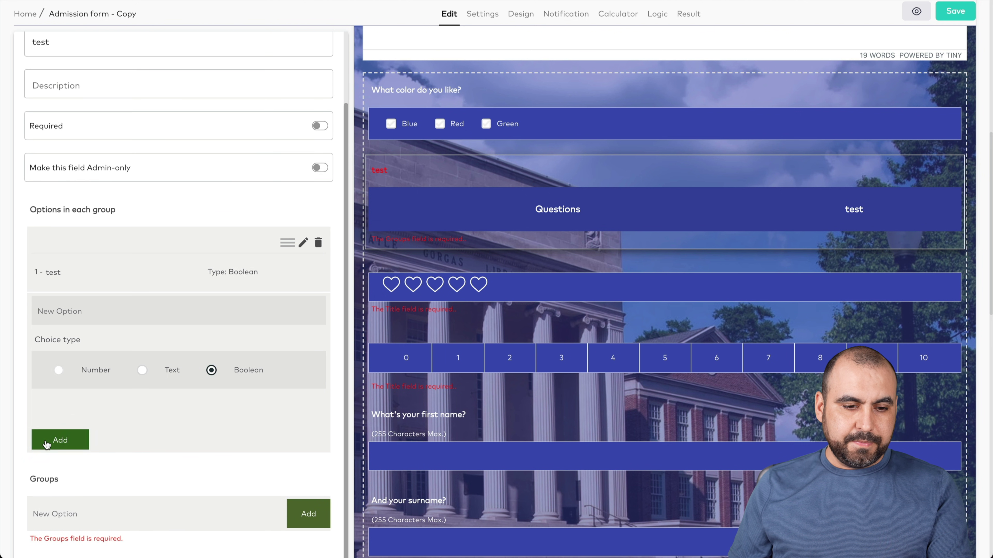
pyautogui.write('test2')
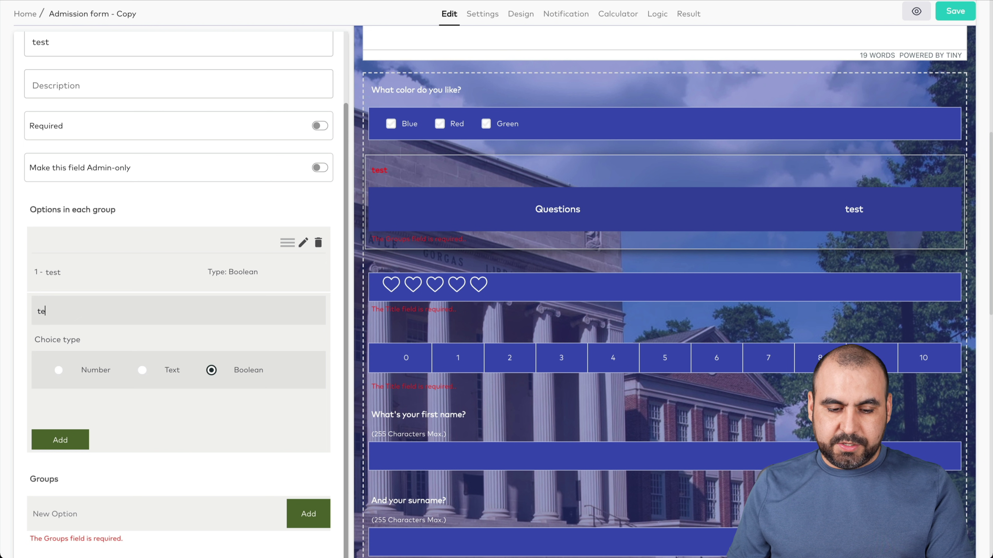
pyautogui.click(55, 437)
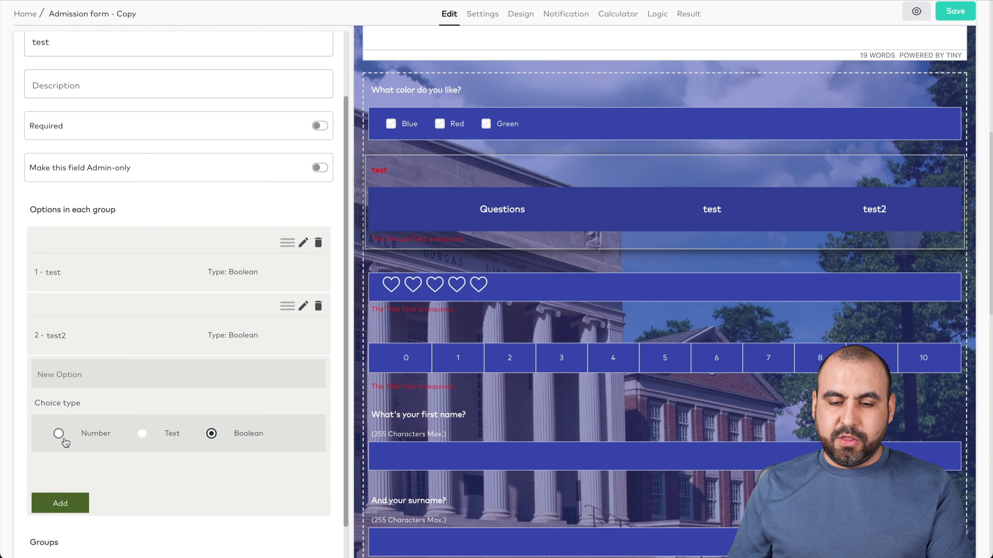
# Add rows test and test2 to the table question.
pyautogui.scroll(-2, 261, 403)
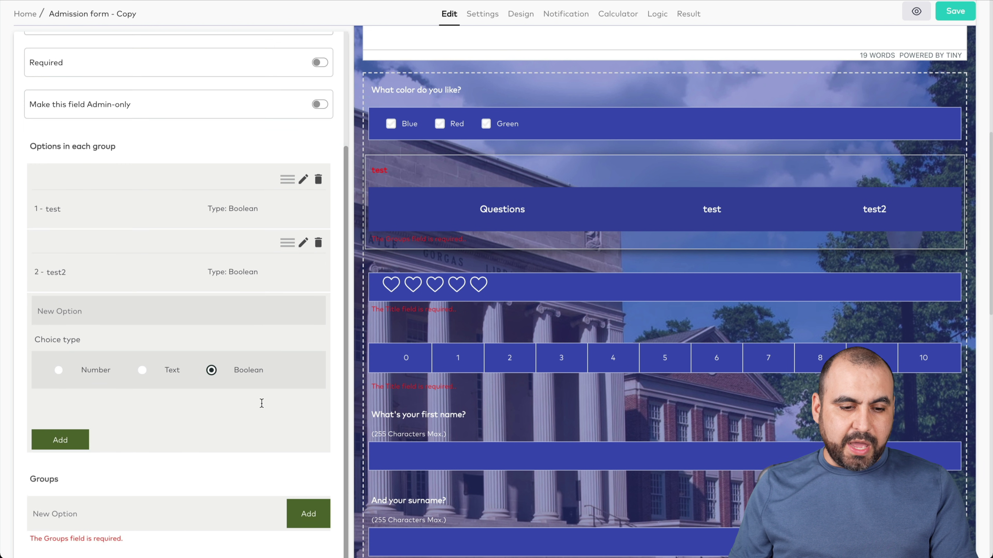
pyautogui.click(94, 515)
pyautogui.write('test')
pyautogui.click(309, 514)
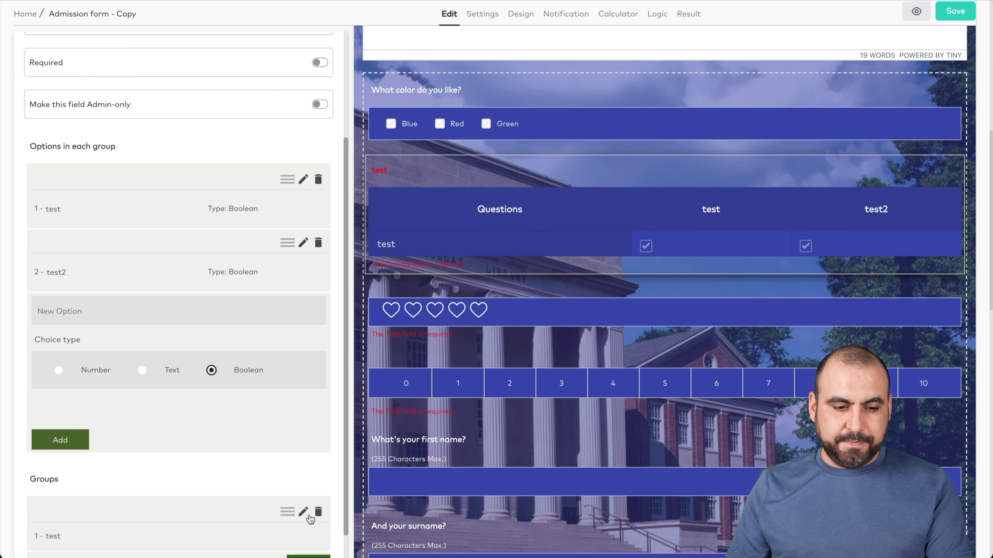
pyautogui.scroll(-1, 268, 501)
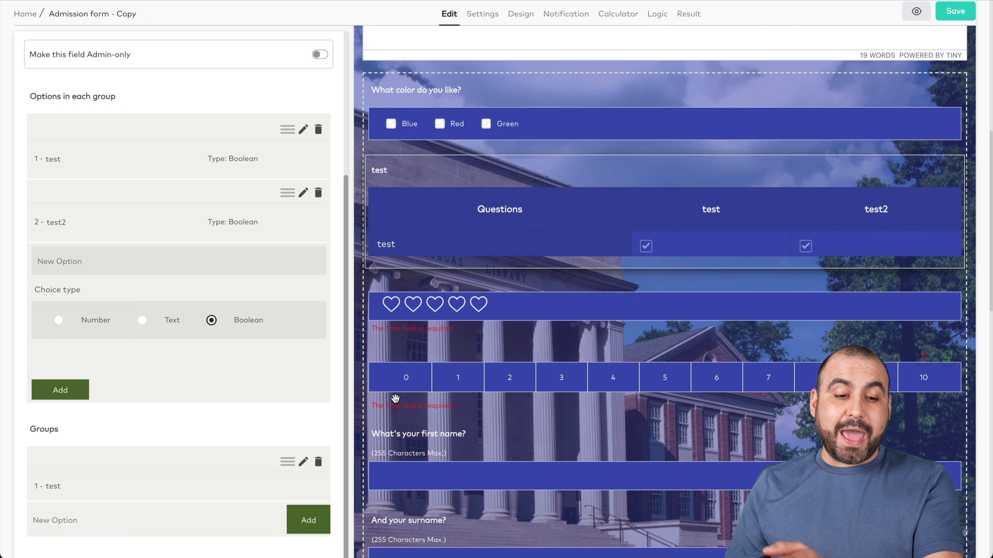
pyautogui.write('test2')
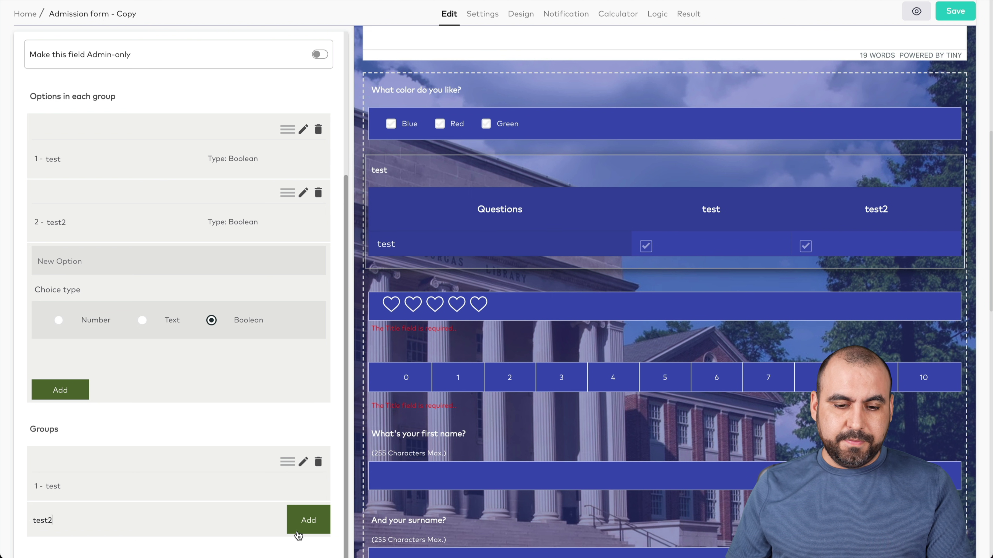
pyautogui.click(298, 536)
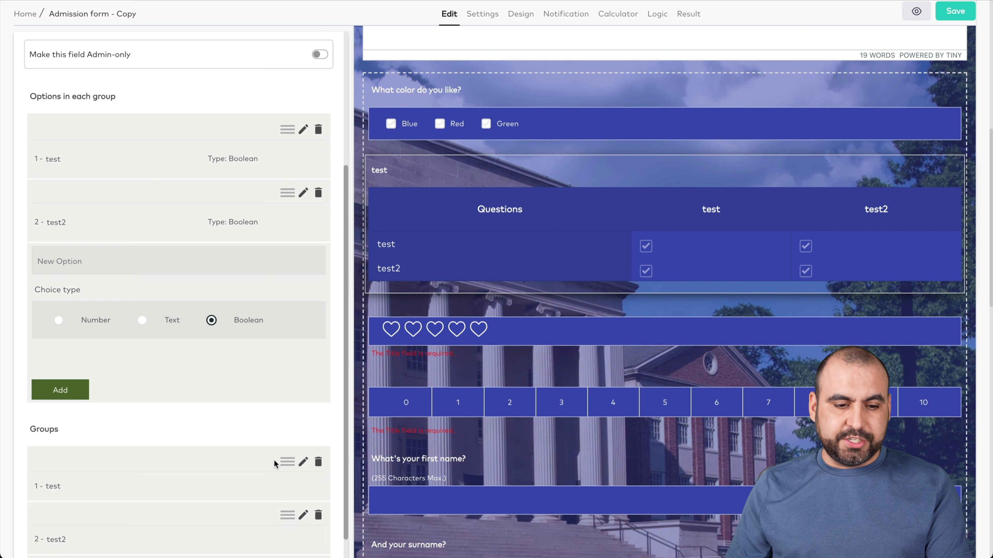
pyautogui.scroll(-1, 274, 460)
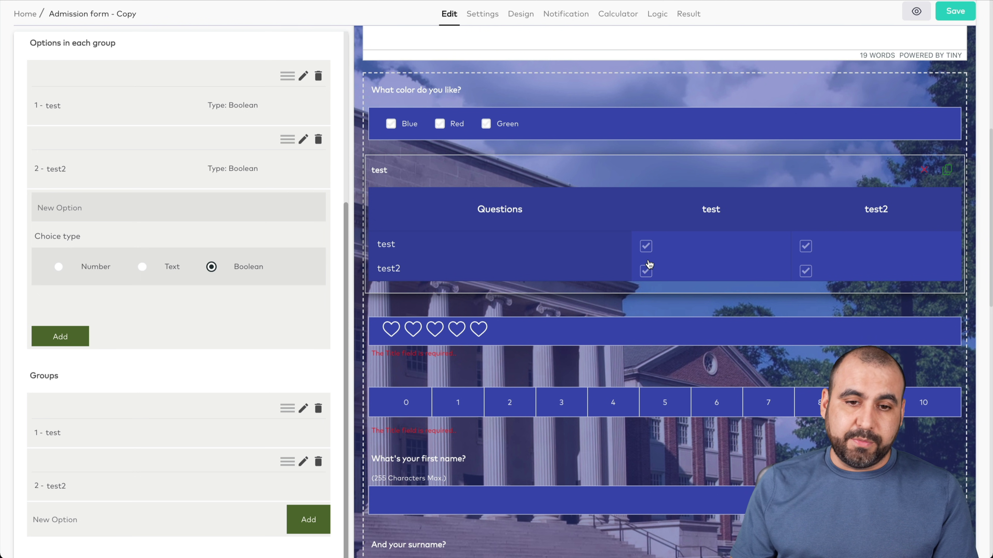
pyautogui.scroll(10, 629, 137)
pyautogui.scroll(7, 156, 105)
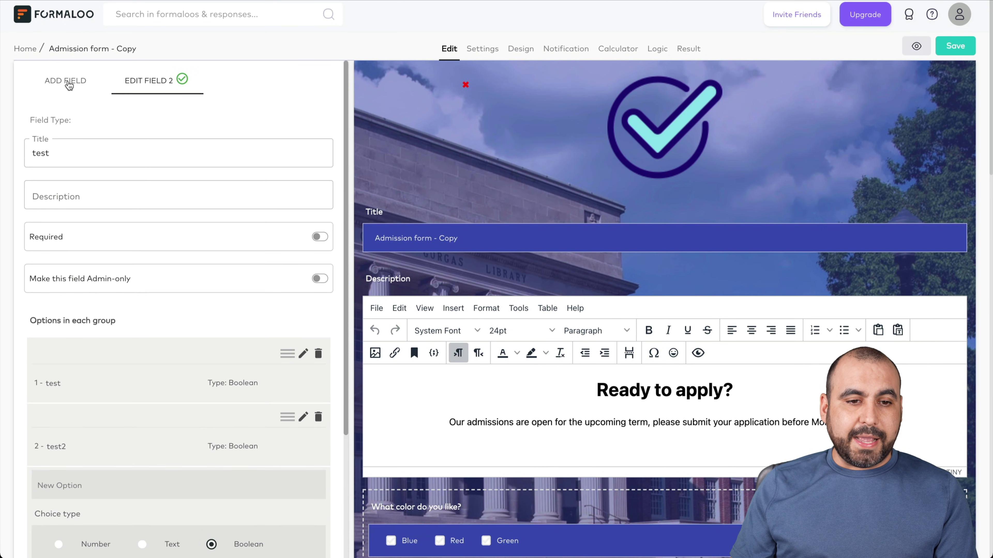
# Drag a Product field (amount 1–10, unit price 0) from the field types onto the admission form.
pyautogui.click(69, 83)
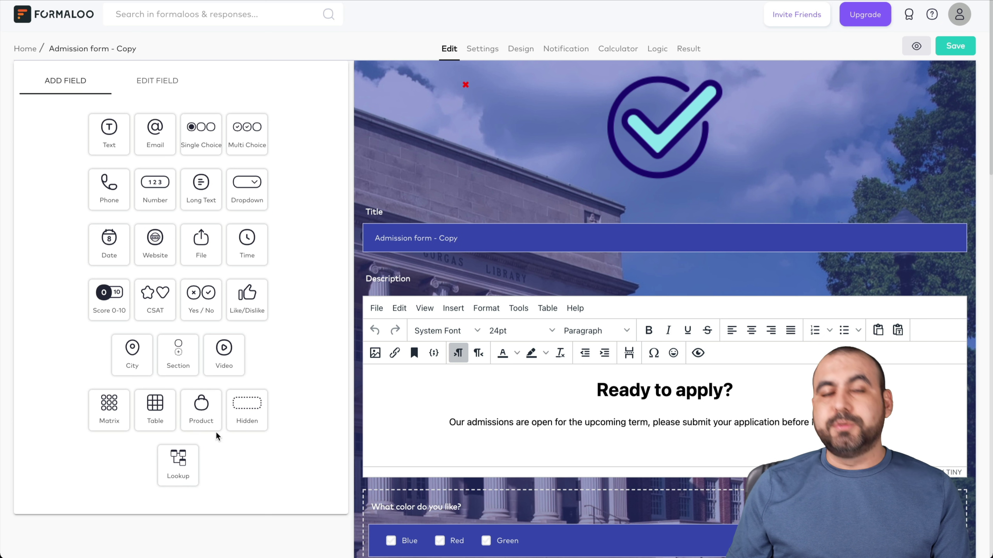
pyautogui.moveTo(201, 413); pyautogui.dragTo(534, 263)
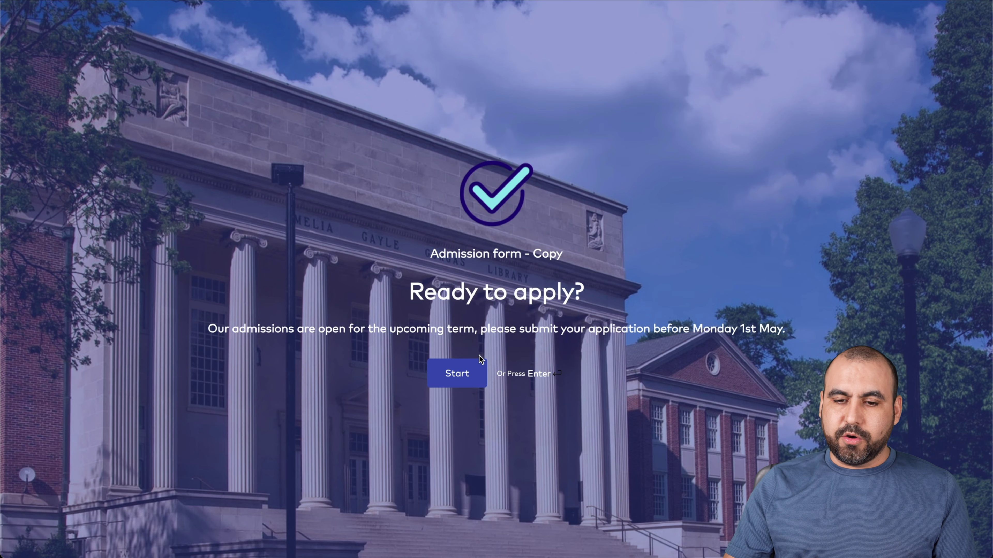
pyautogui.click(480, 361)
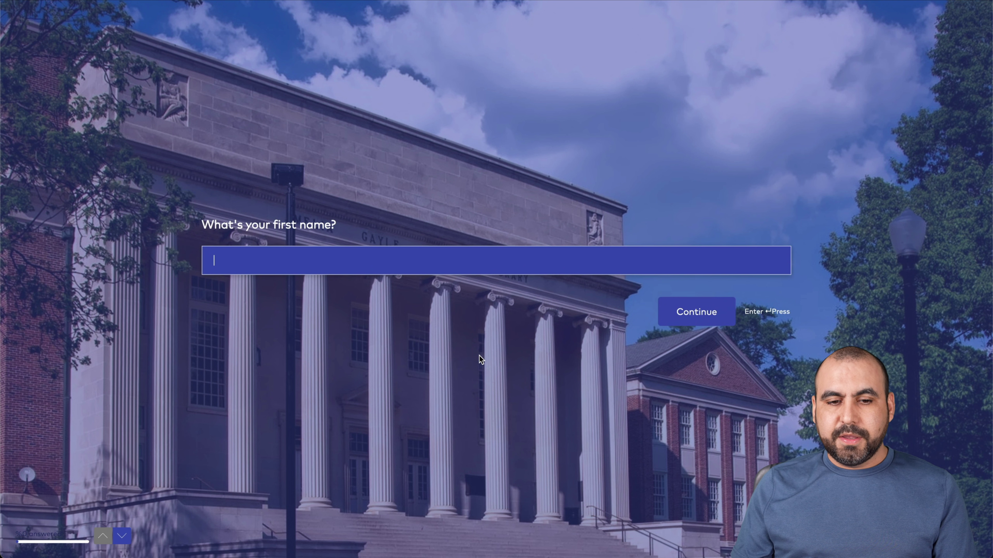
pyautogui.write('w')
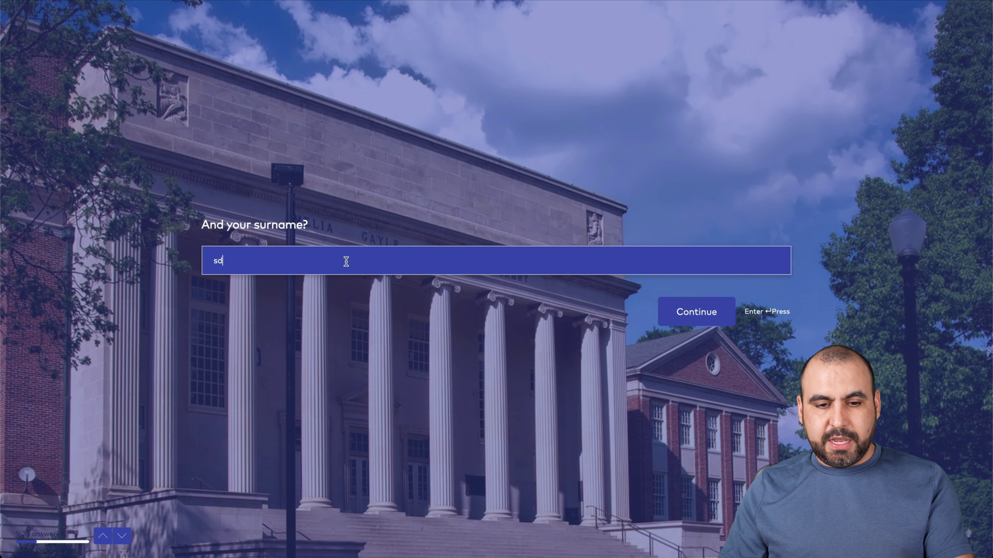
pyautogui.click(710, 318)
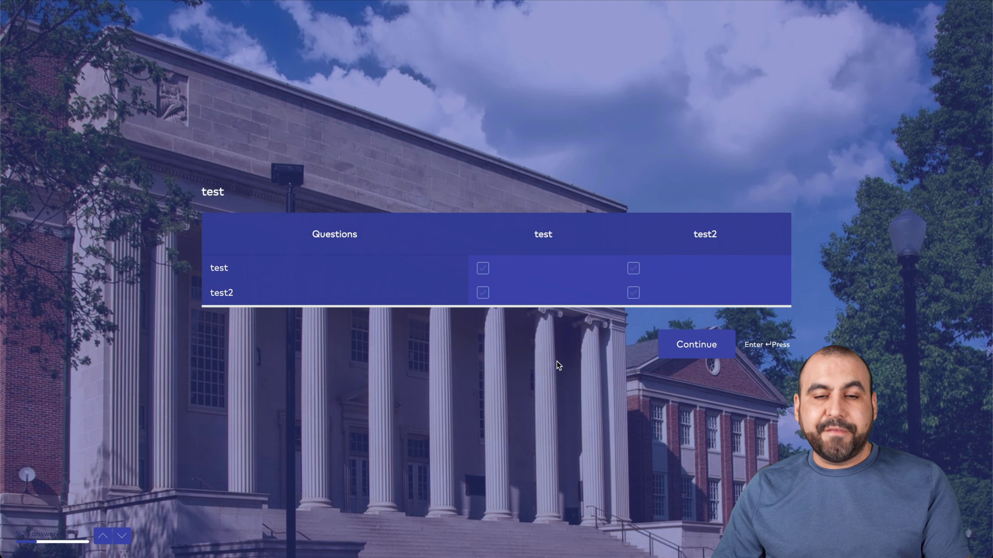
pyautogui.click(483, 269)
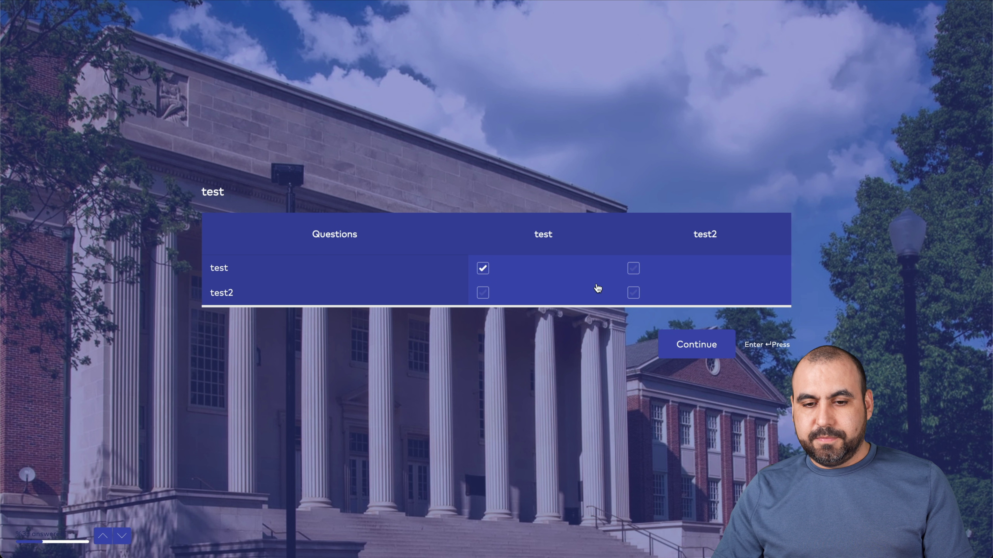
pyautogui.click(634, 292)
pyautogui.click(634, 269)
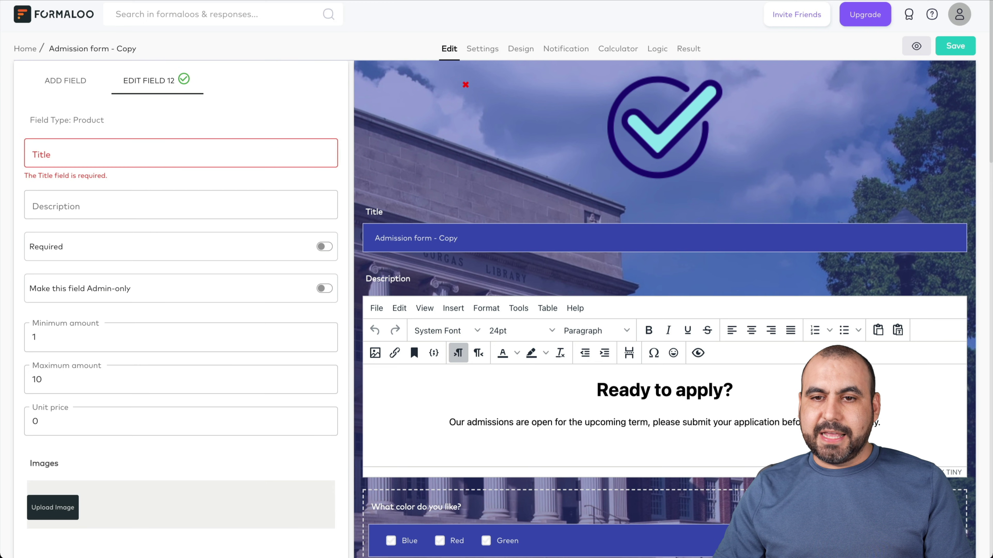
# Title the product field 'awerty', save the form, and go to its Settings.
pyautogui.click(962, 43)
pyautogui.click(204, 145)
pyautogui.write('awerty')
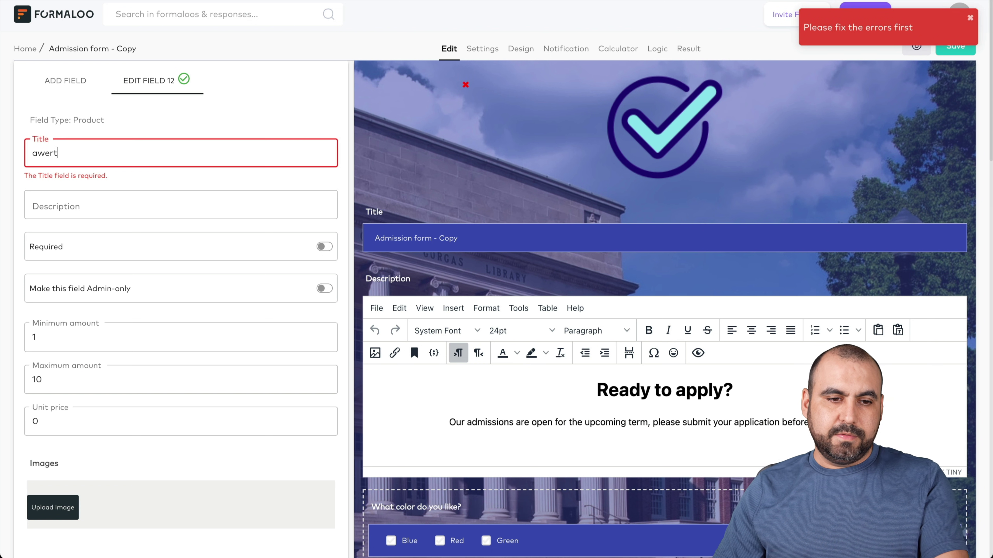
pyautogui.click(947, 54)
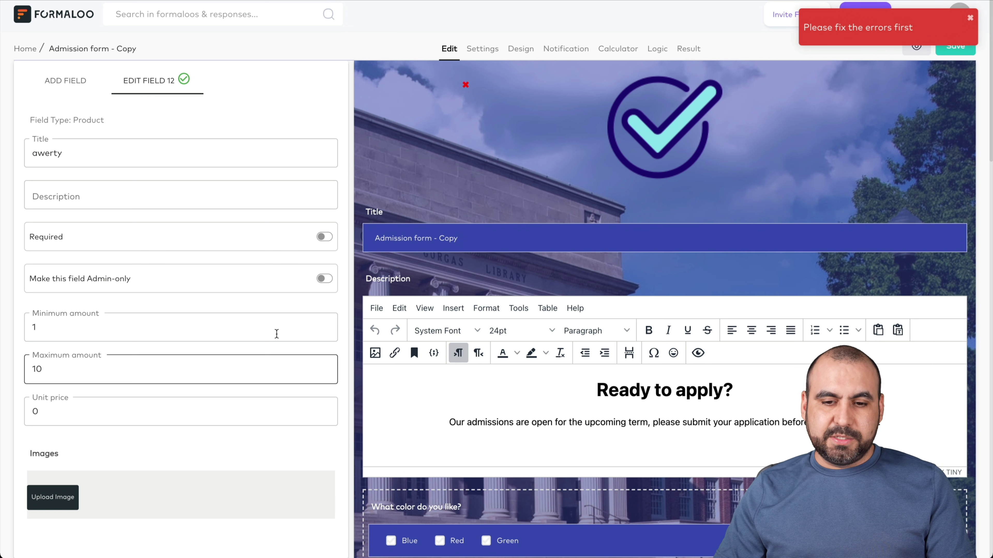
pyautogui.click(485, 49)
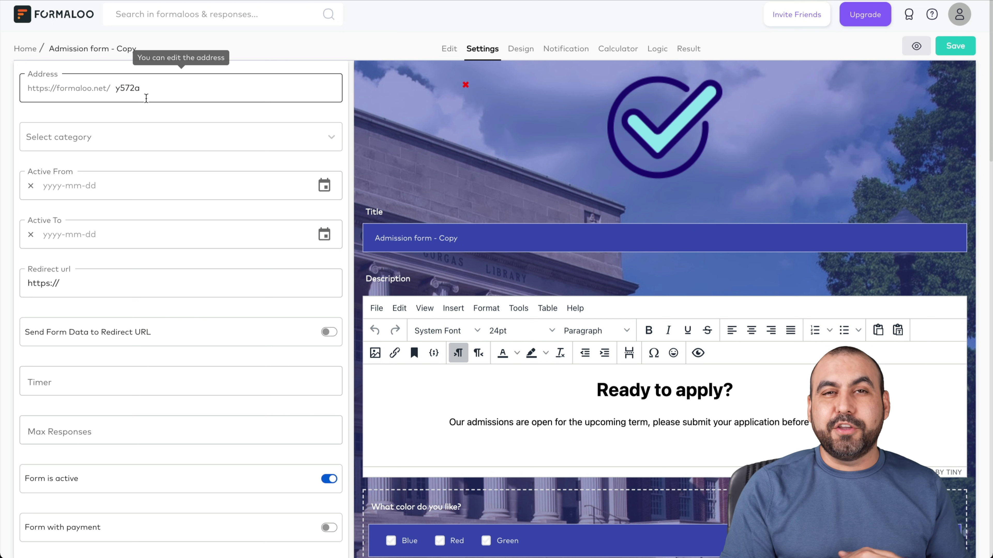
# Check the empty category list and scroll through the form's general settings.
pyautogui.click(69, 137)
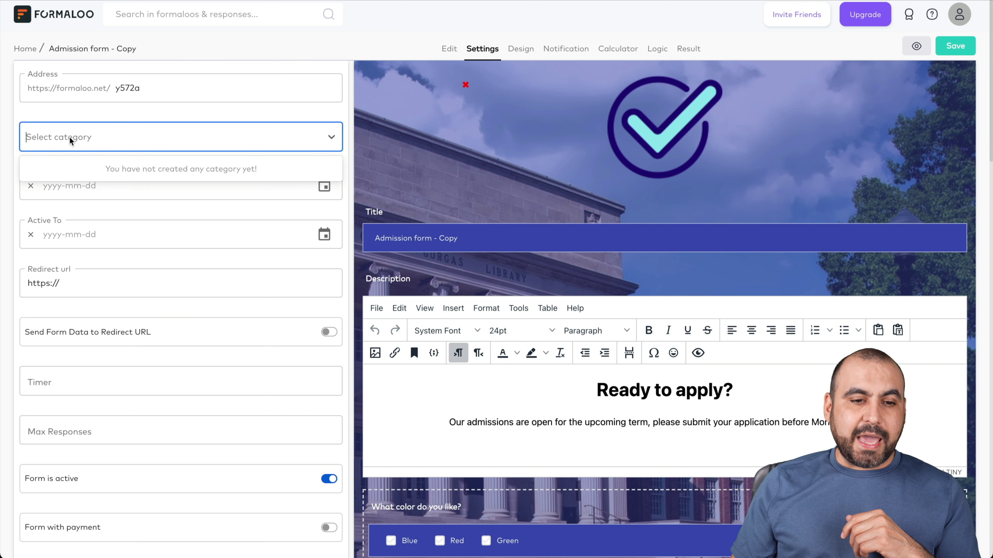
pyautogui.click(127, 133)
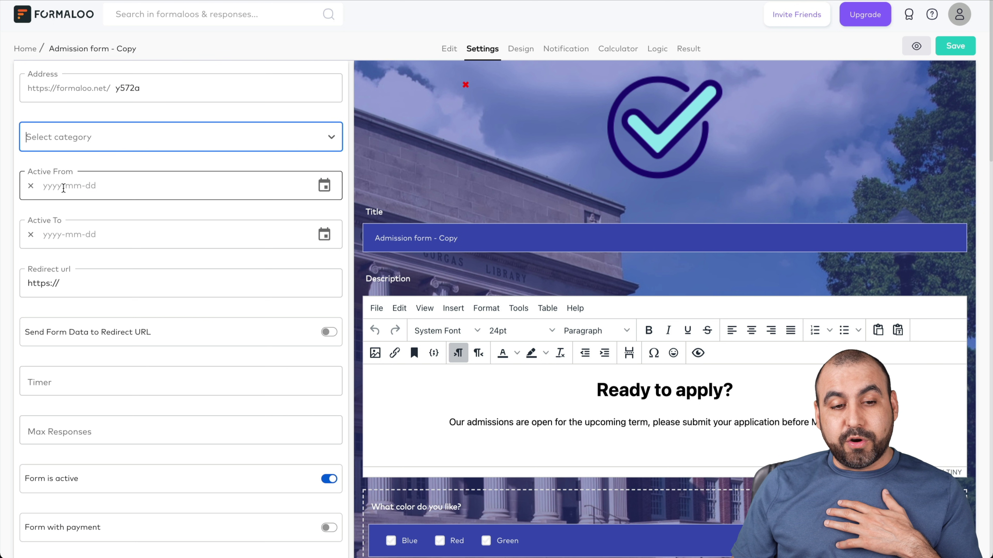
pyautogui.scroll(-2, 61, 166)
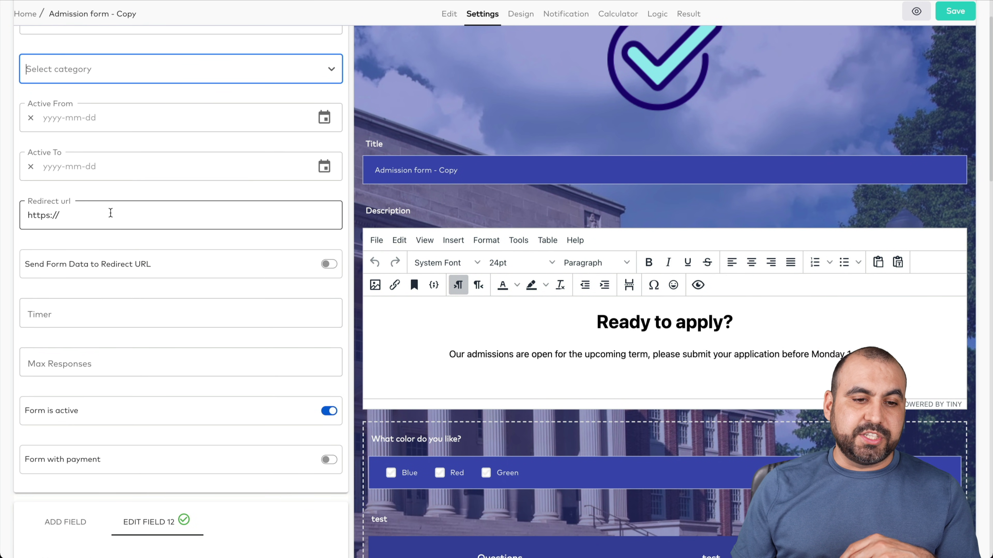
pyautogui.scroll(-1, 112, 214)
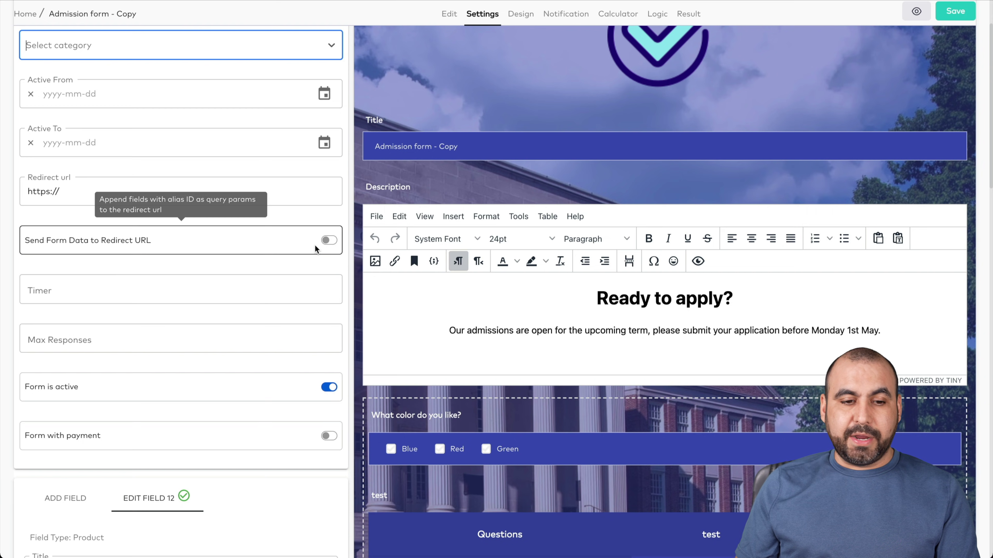
pyautogui.scroll(-3, 117, 235)
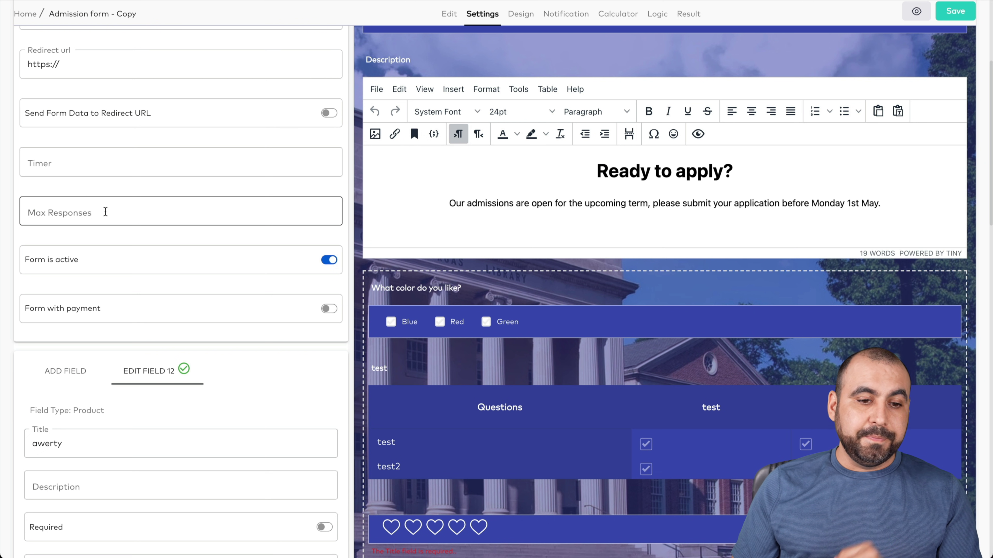
pyautogui.scroll(-3, 85, 250)
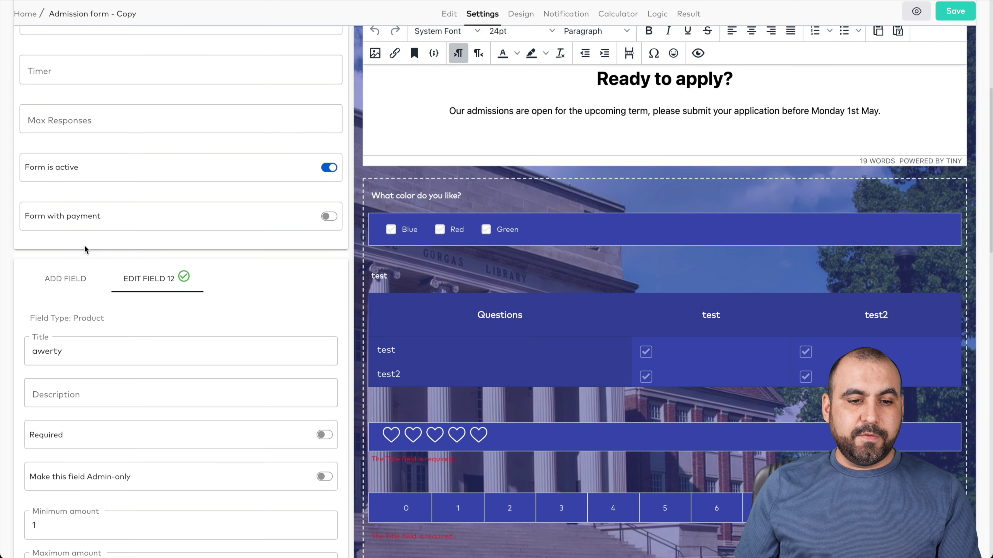
# Turn Form with payment on, view payment methods, then turn it back off.
pyautogui.click(329, 216)
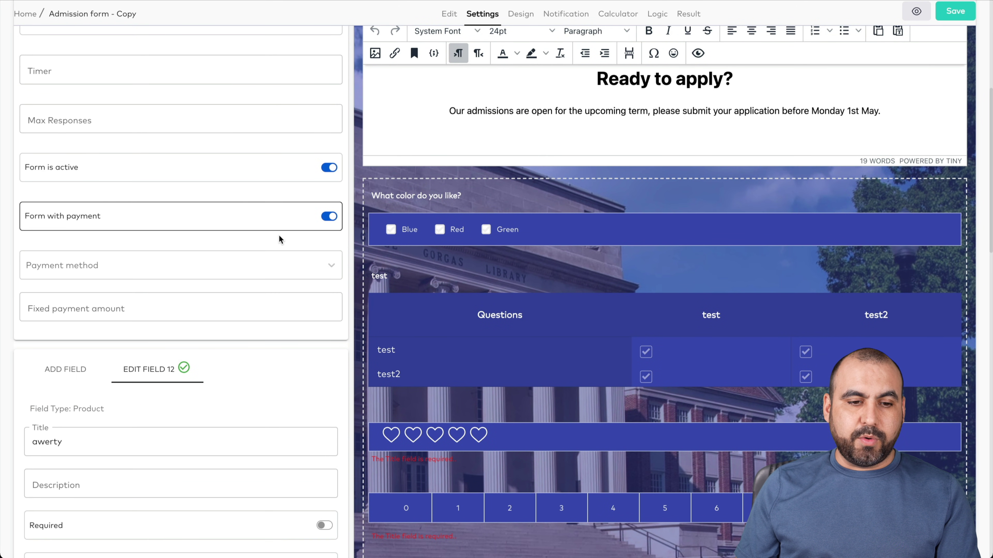
pyautogui.click(153, 263)
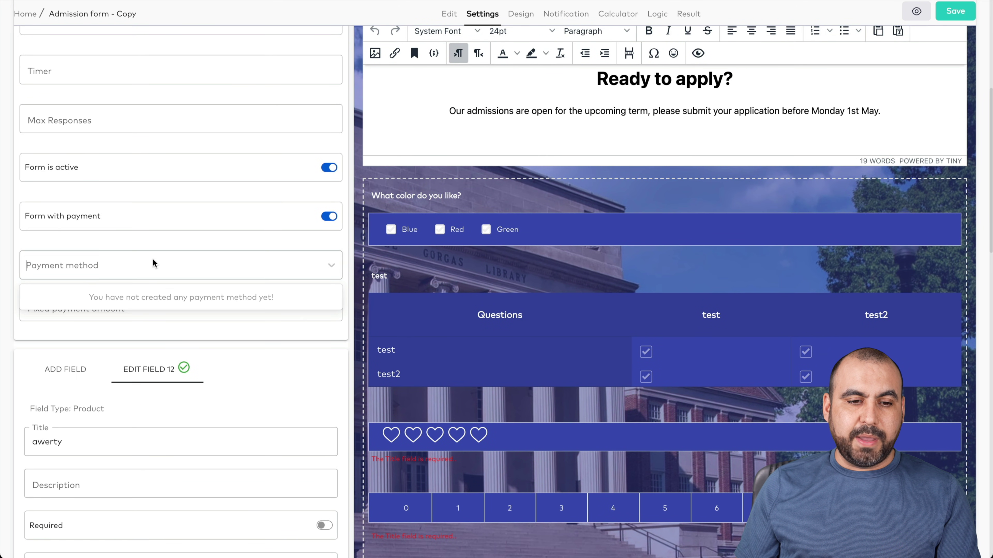
pyautogui.click(329, 216)
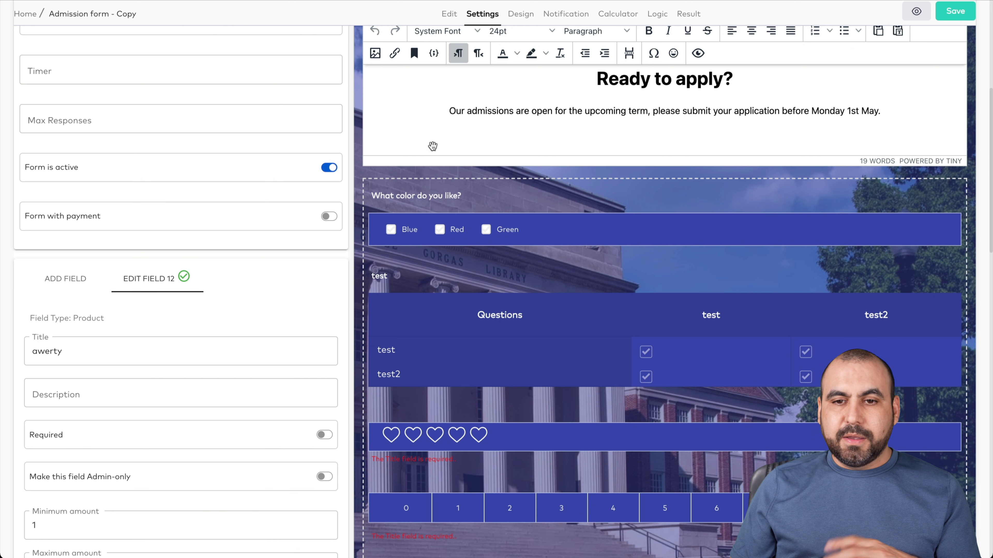
pyautogui.click(520, 14)
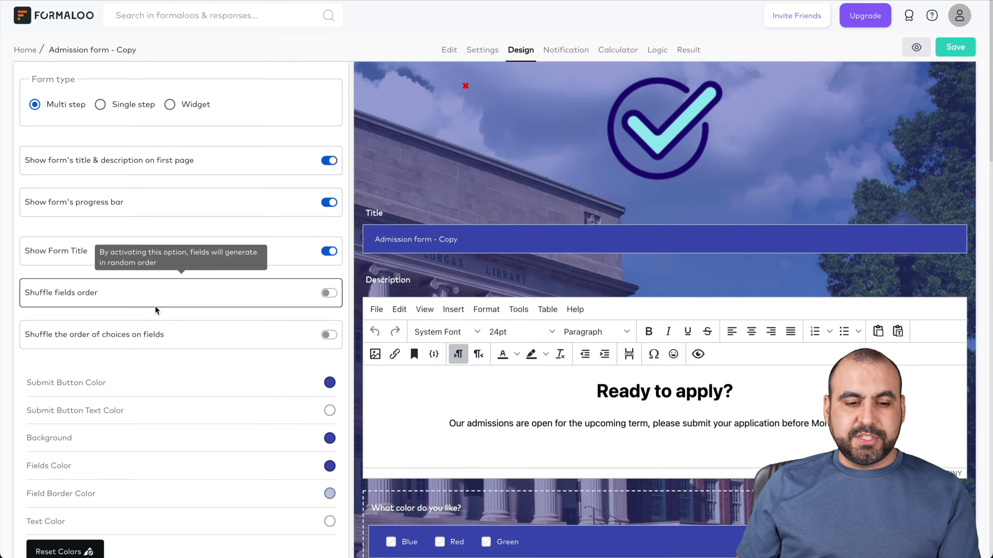
# Scroll through the Design toggles, colours and background image, then go to Notification settings.
pyautogui.scroll(-3, 164, 301)
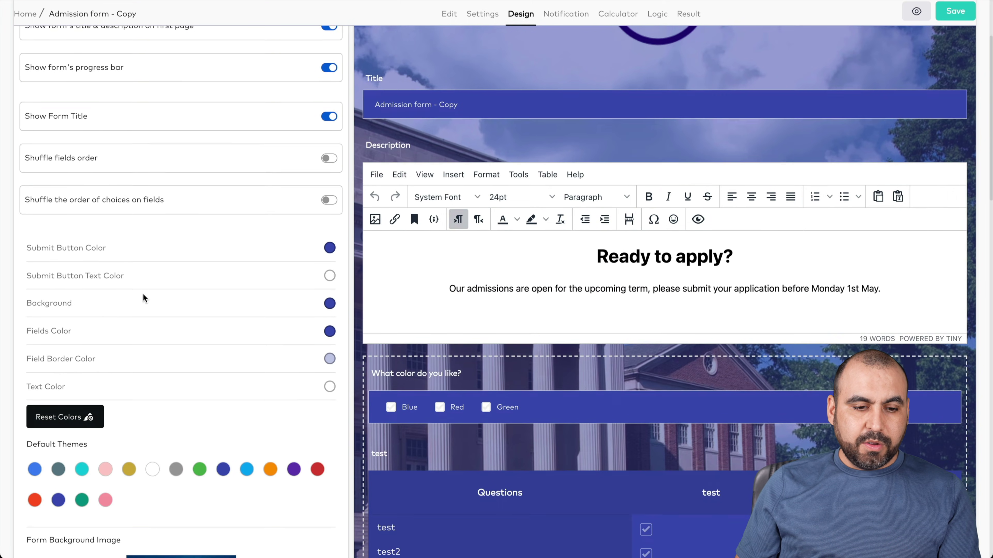
pyautogui.scroll(-4, 113, 403)
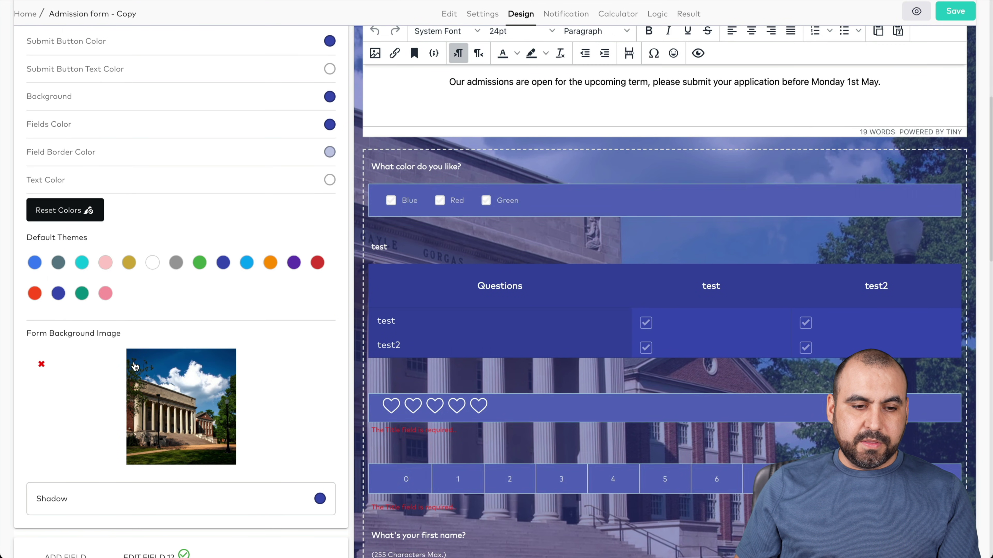
pyautogui.scroll(-3, 155, 301)
pyautogui.scroll(-2, 198, 309)
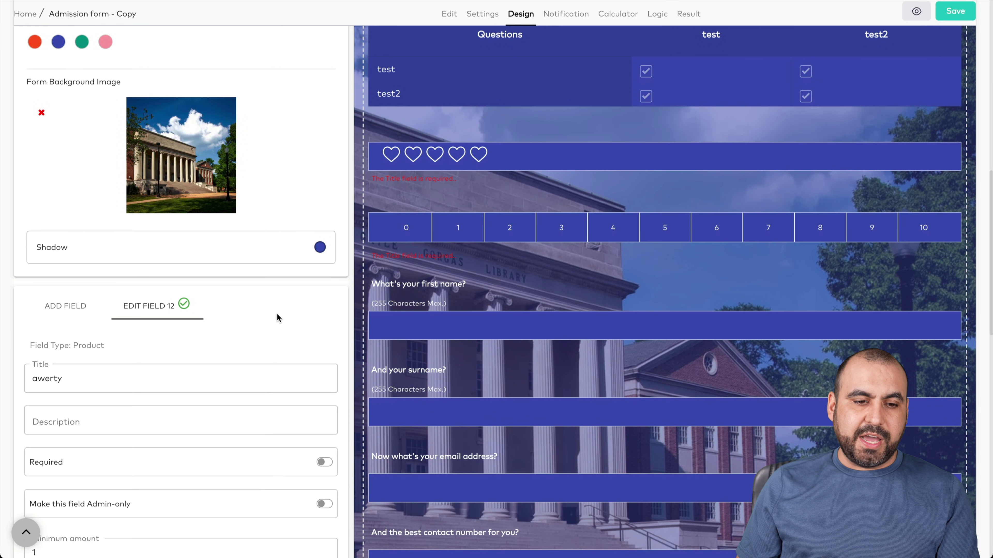
pyautogui.scroll(15, 258, 228)
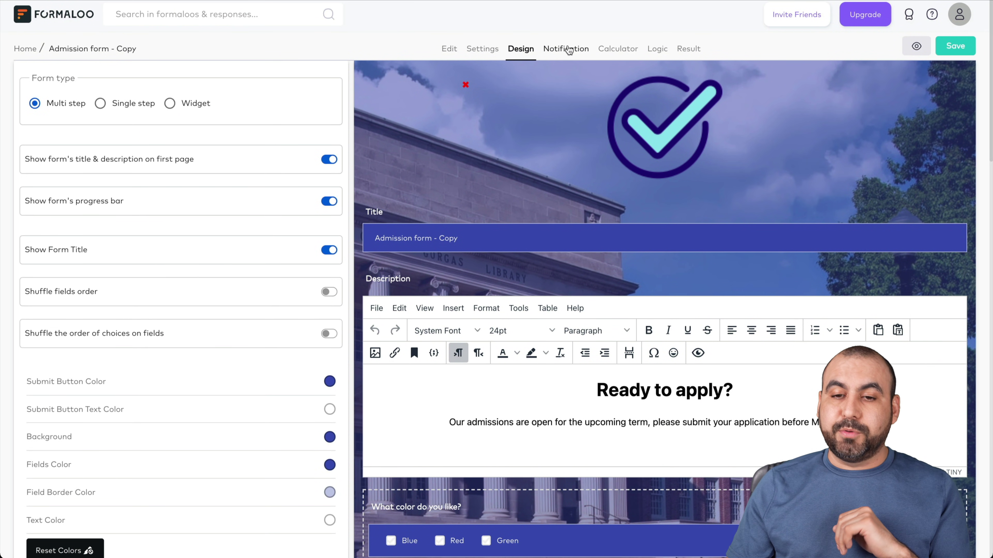
pyautogui.click(569, 50)
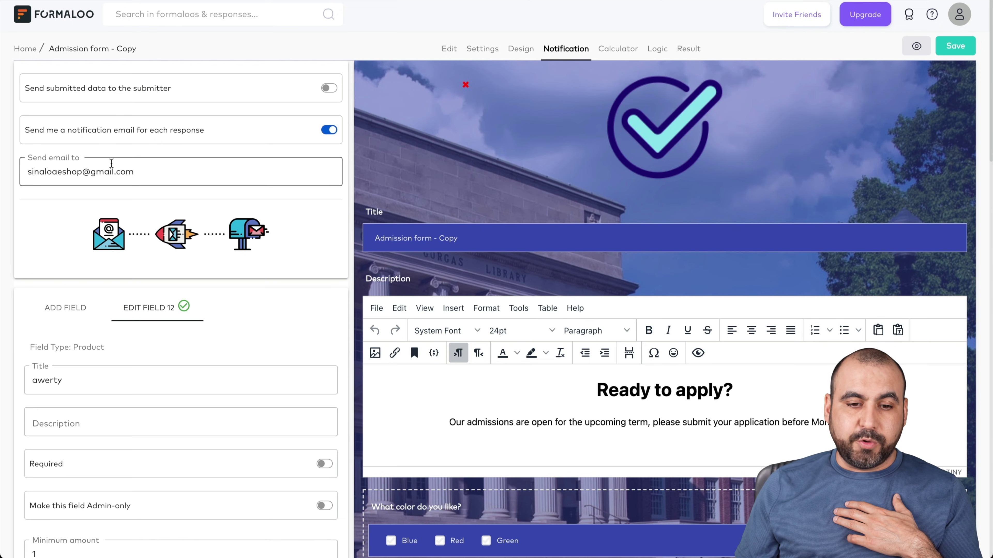
# Review the notification settings, then exit to My formaloos, confirming the unsaved-work prompt.
pyautogui.scroll(-3, 117, 172)
pyautogui.scroll(3, 137, 180)
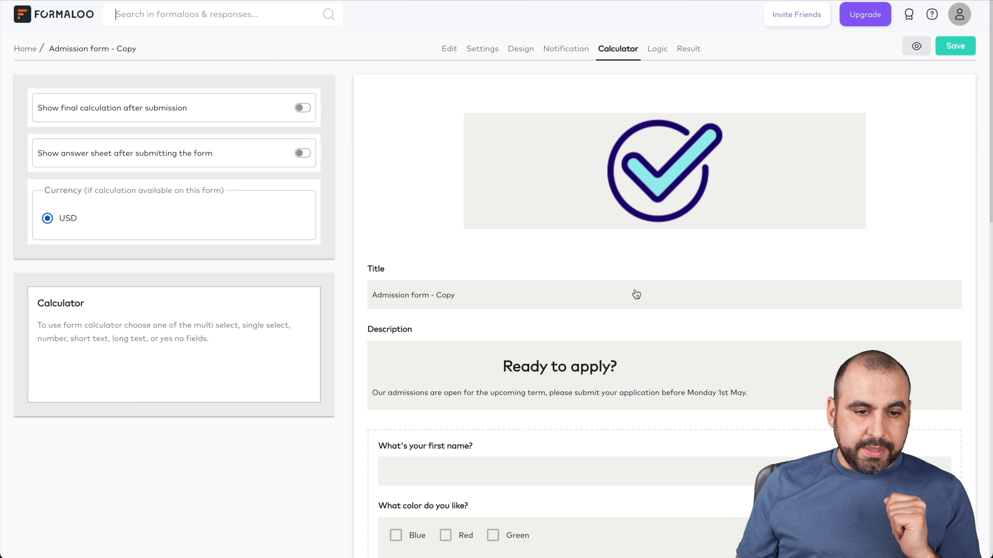
pyautogui.scroll(-1, 637, 295)
pyautogui.scroll(1, 637, 295)
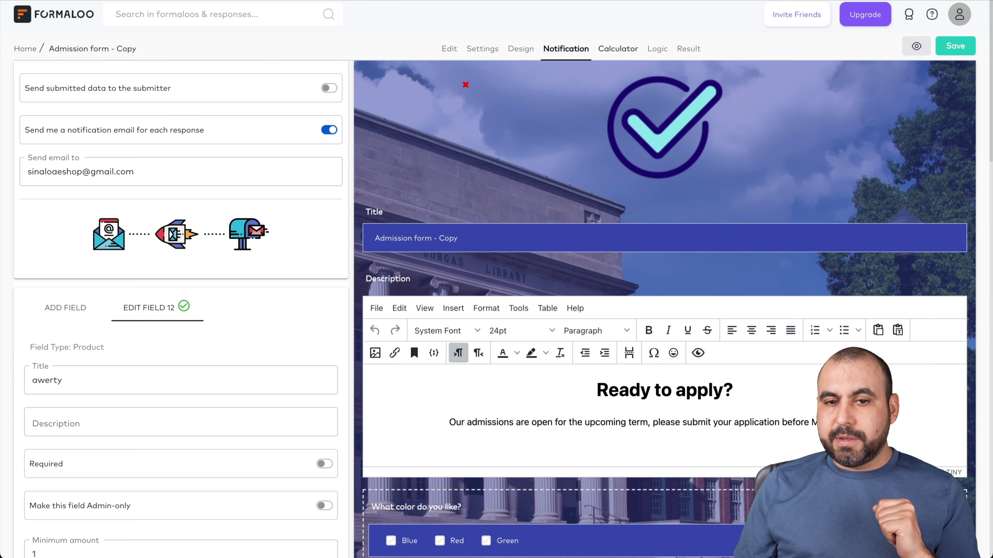
pyautogui.click(56, 15)
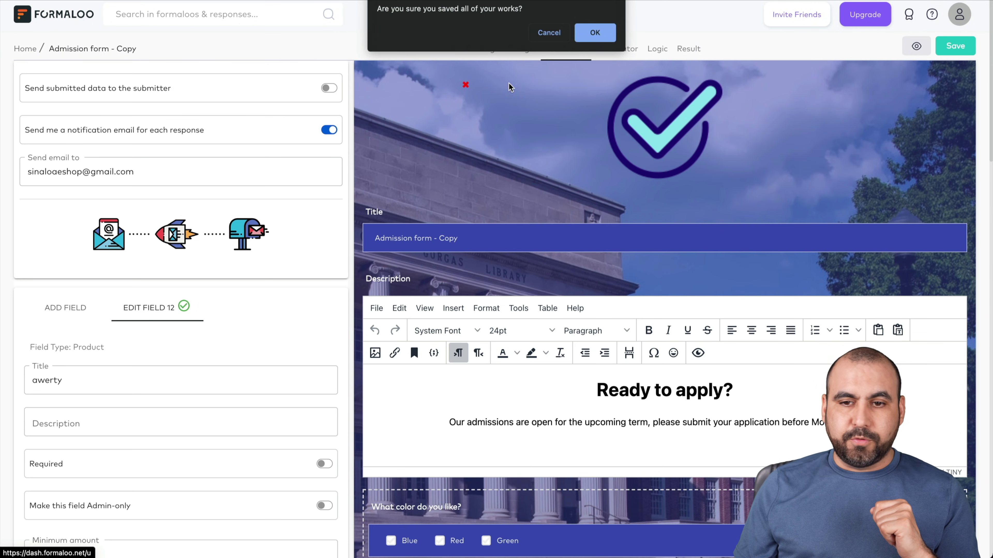
pyautogui.click(605, 34)
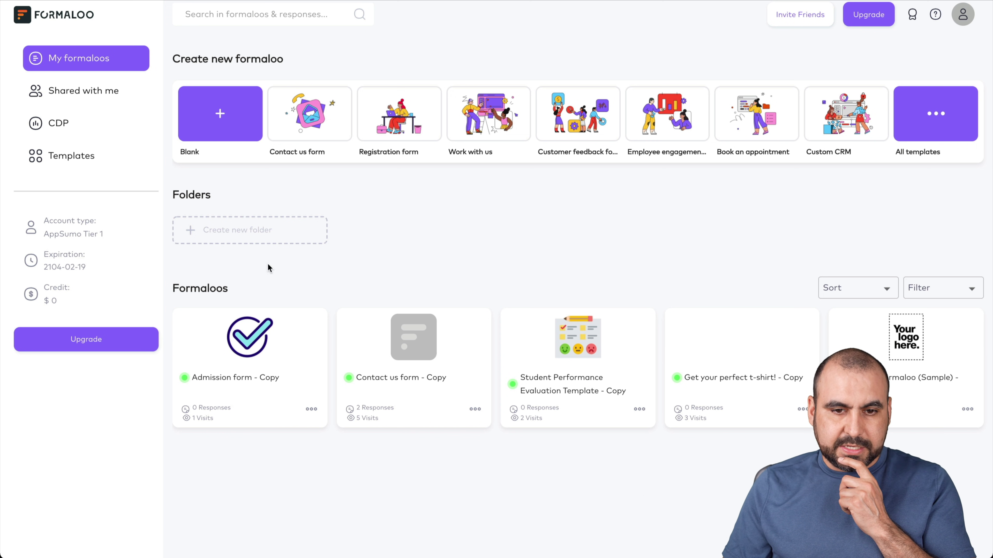
# Pick the Order coffee template from Templates to create 'Order coffee - Copy'.
pyautogui.click(75, 160)
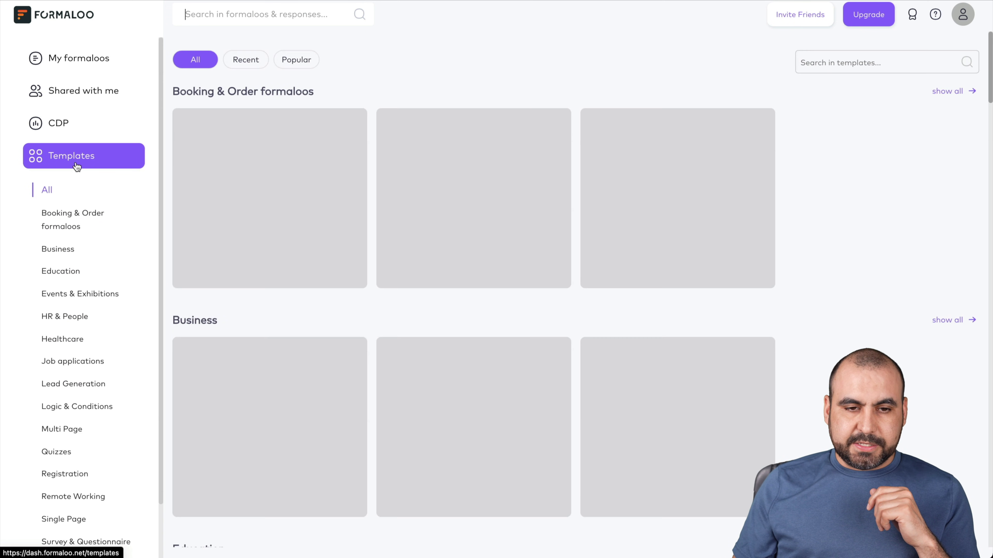
pyautogui.moveTo(200, 341)
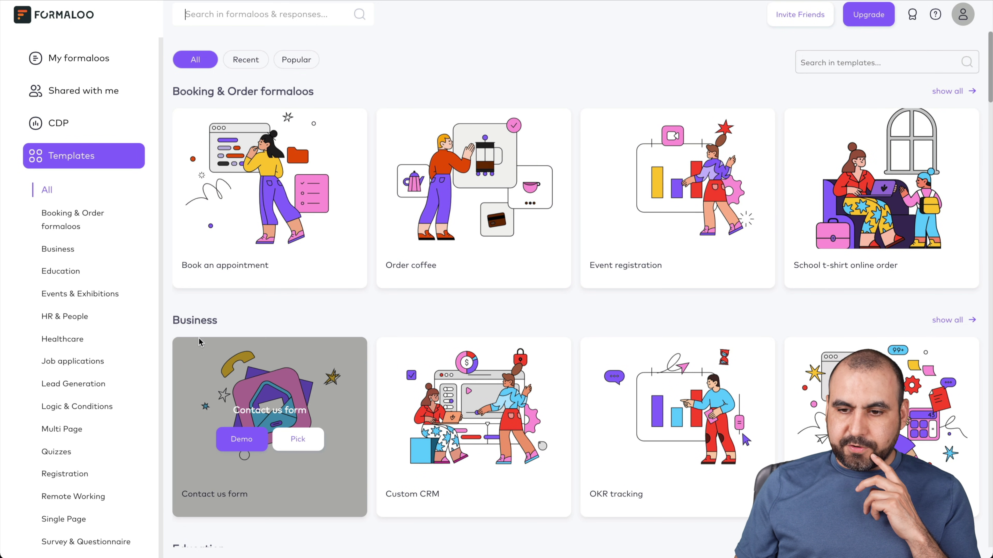
pyautogui.moveTo(454, 113)
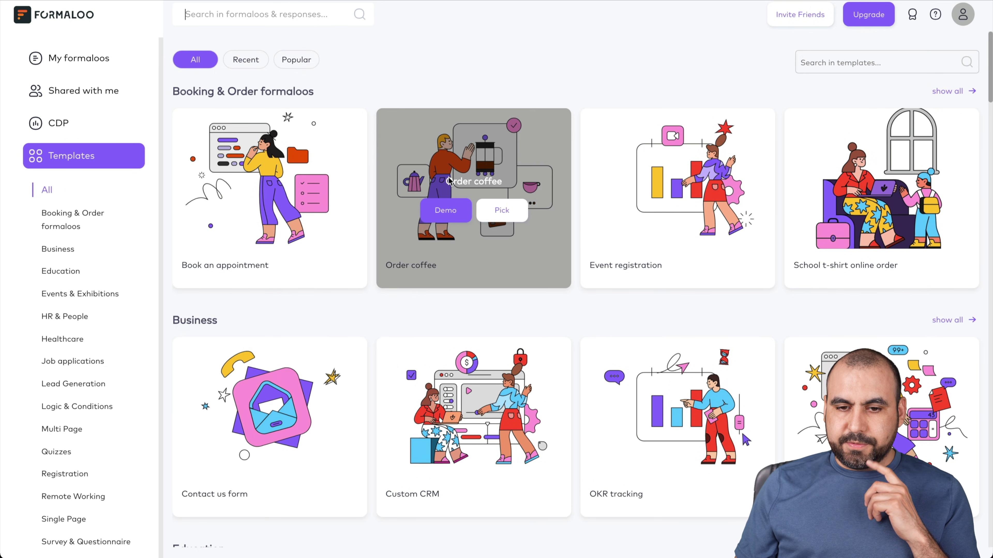
pyautogui.click(495, 212)
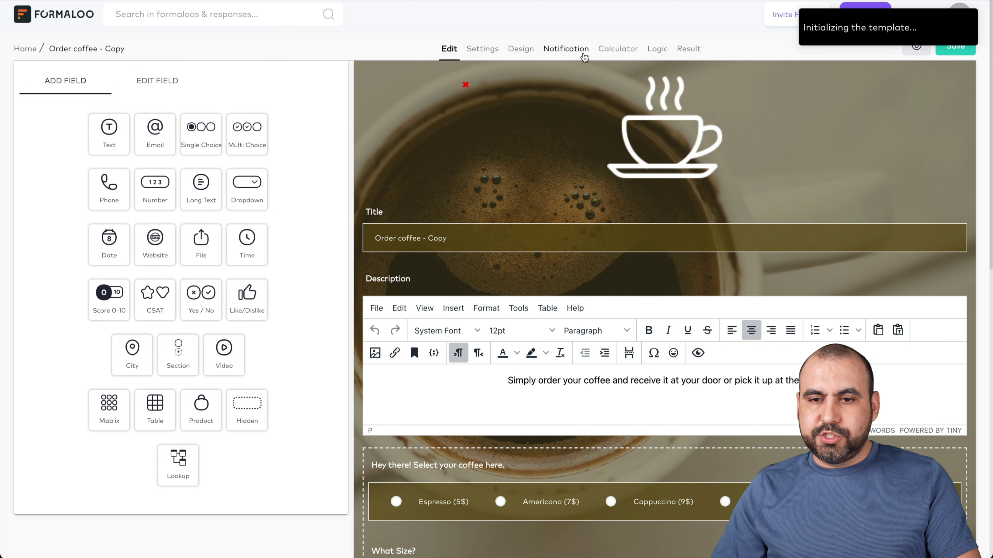
# Show the coffee-choice question's calculator rules adding $5, $7 or $9 to Price.
pyautogui.click(612, 49)
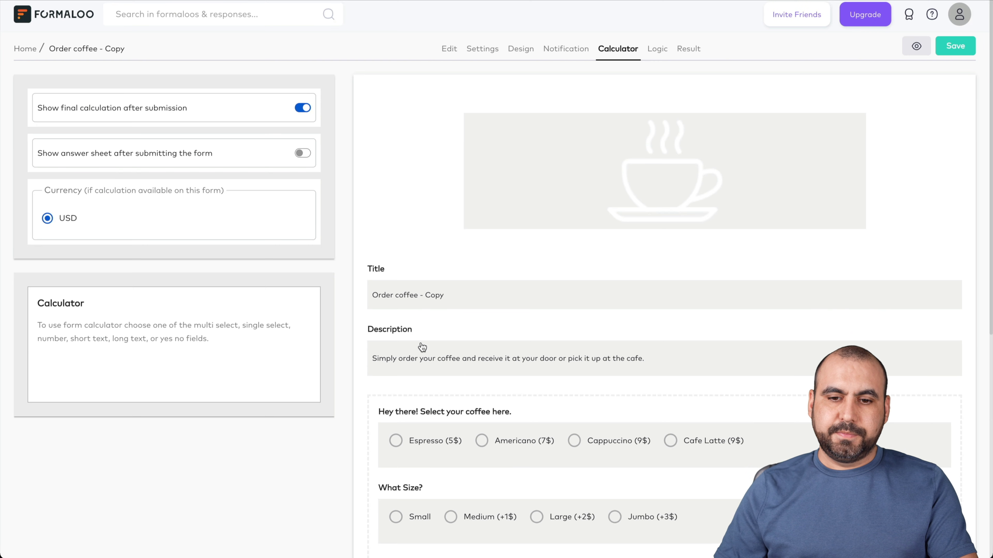
pyautogui.scroll(-5, 432, 426)
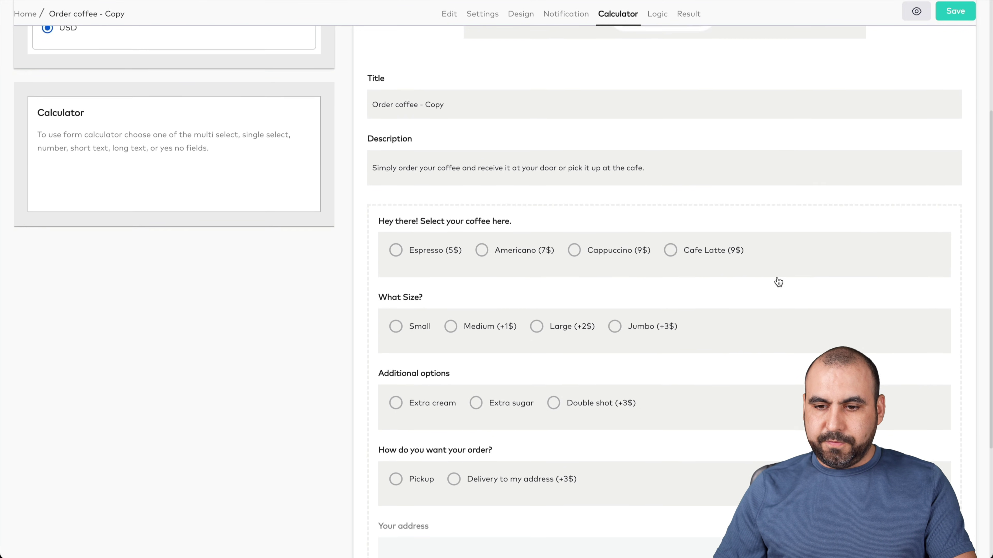
pyautogui.click(778, 255)
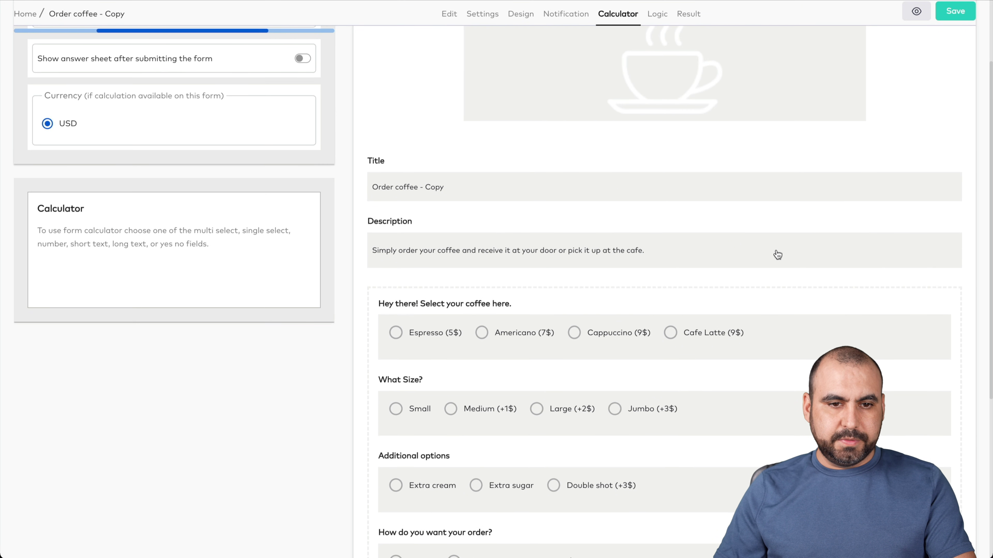
pyautogui.scroll(-7, 228, 377)
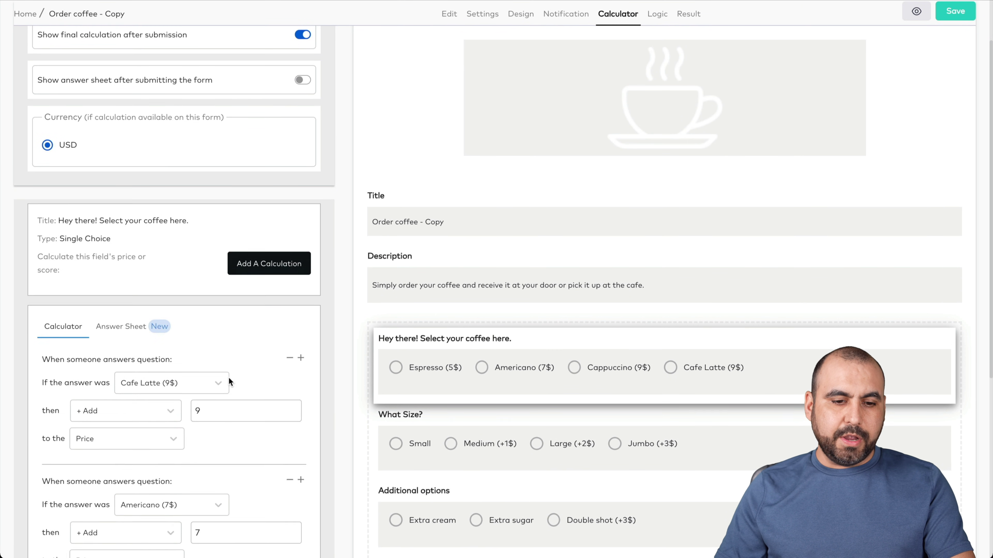
pyautogui.scroll(2, 228, 377)
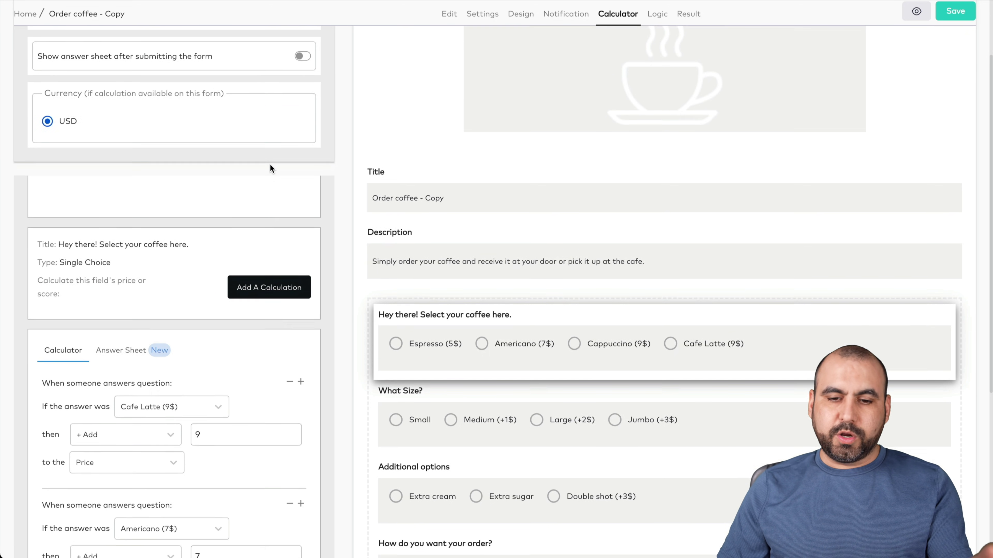
pyautogui.scroll(-4, 270, 164)
pyautogui.scroll(-1, 271, 170)
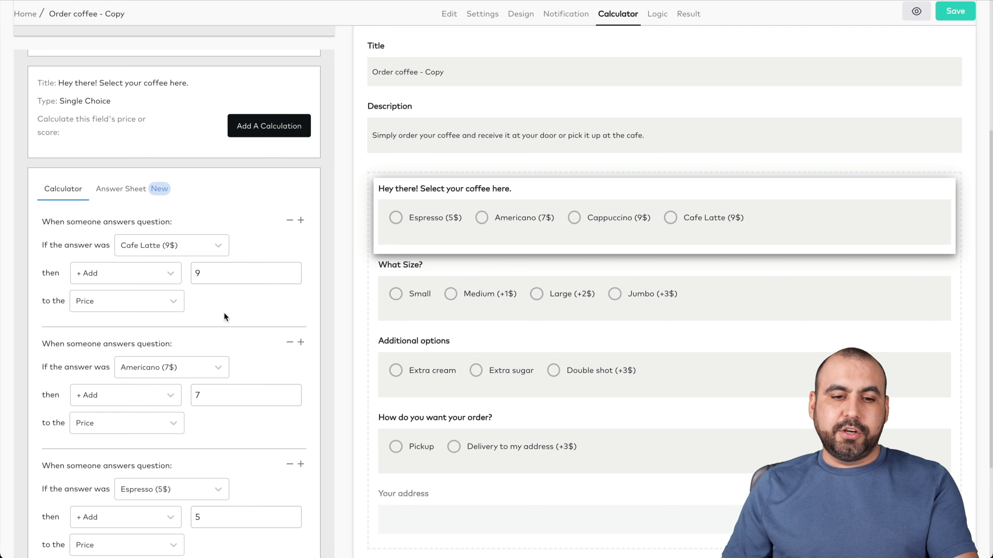
pyautogui.scroll(-5, 204, 343)
pyautogui.scroll(8, 204, 343)
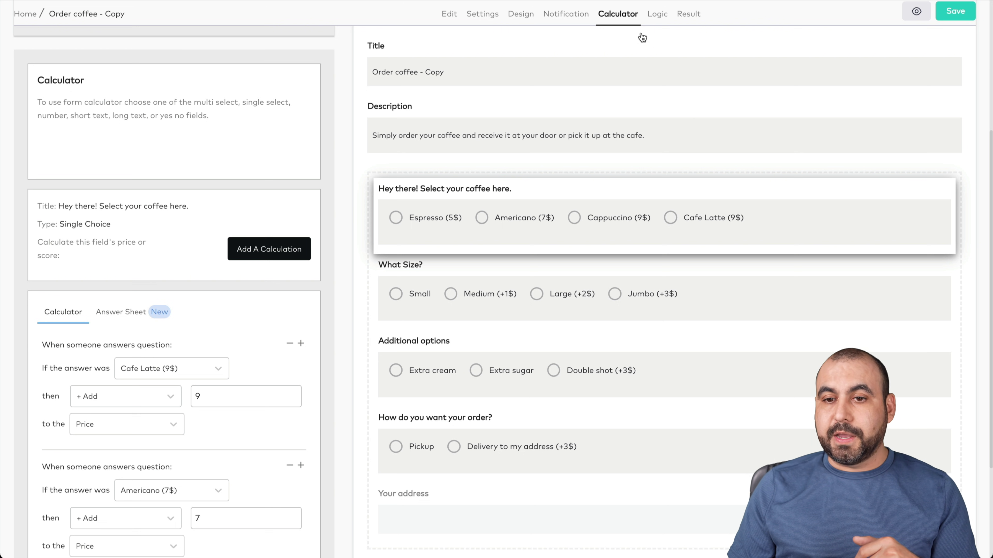
pyautogui.click(660, 14)
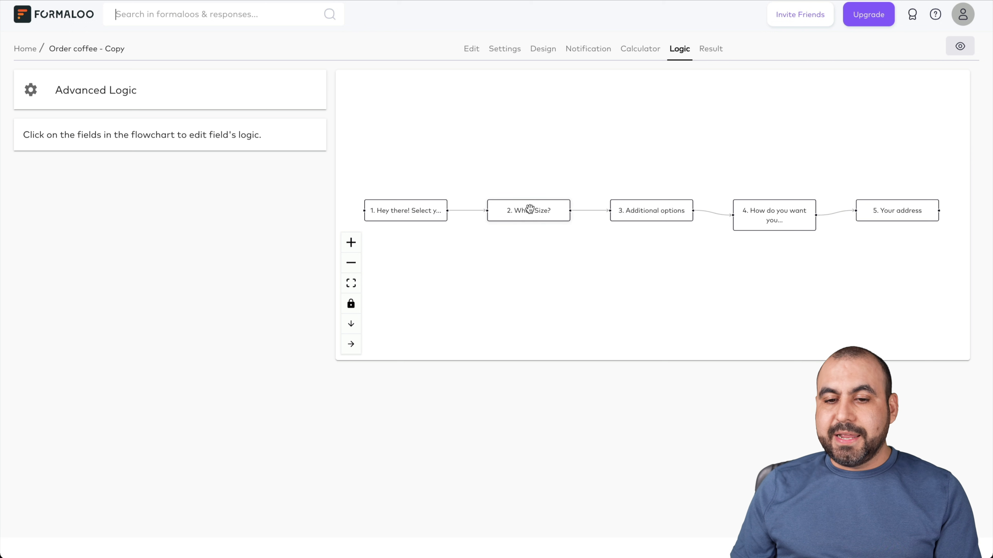
# Select the '3. Additional options' node in the logic flowchart and browse its action choices.
pyautogui.click(540, 212)
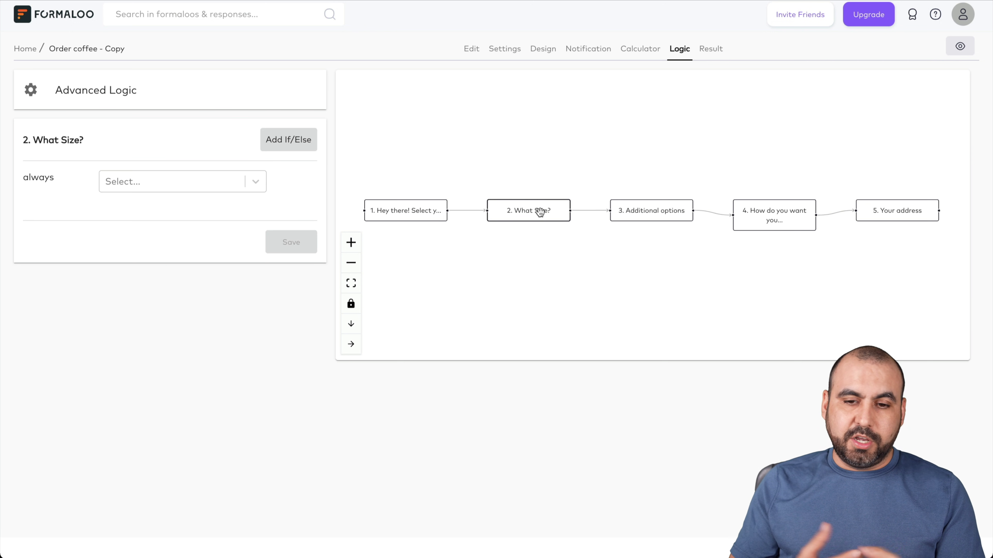
pyautogui.click(656, 205)
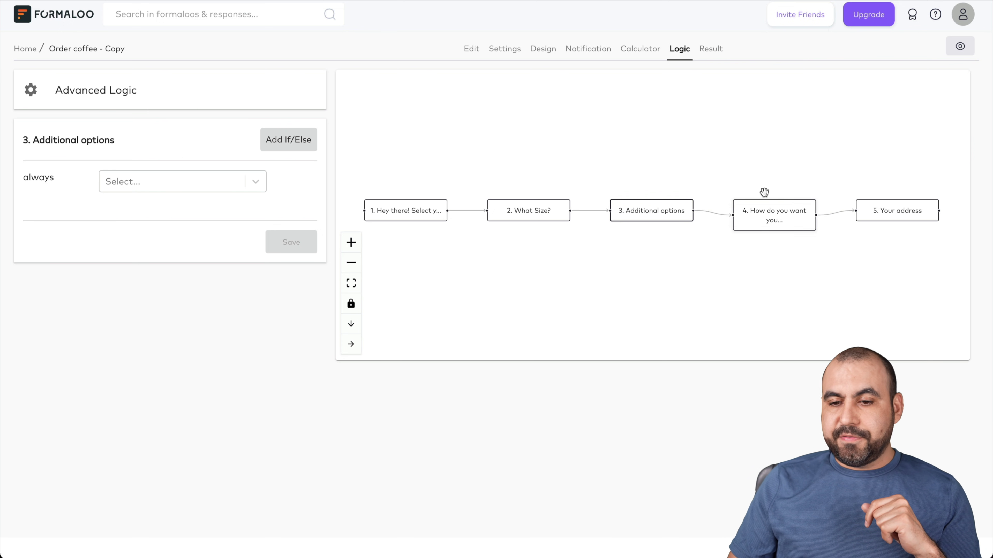
pyautogui.moveTo(659, 211)
pyautogui.mouseDown()
pyautogui.moveTo(672, 205)
pyautogui.moveTo(658, 213)
pyautogui.mouseUp()
pyautogui.click(256, 182)
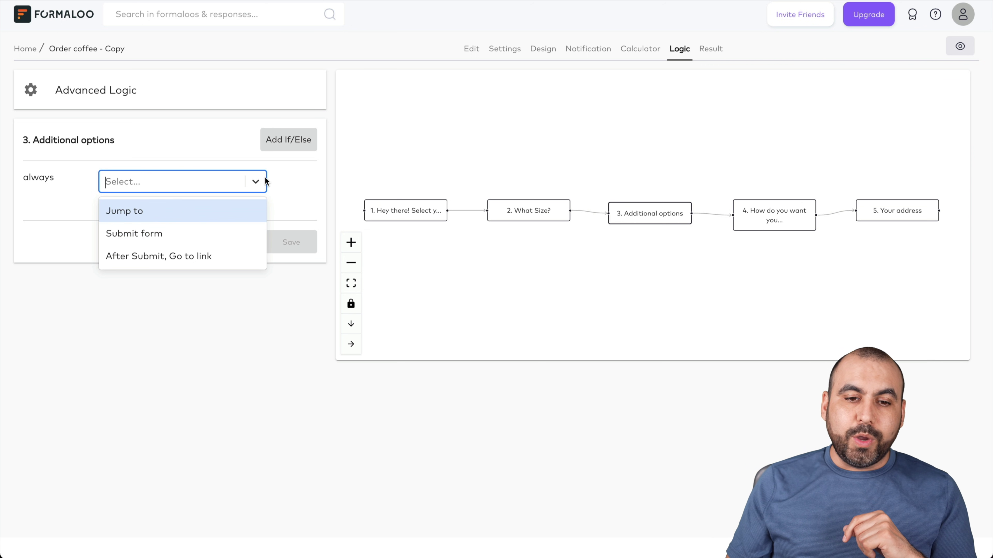
pyautogui.click(273, 179)
# Add an if/else rule: 'Option 1. Extra cream' jumps to 'Your address', then add a second rule.
pyautogui.click(281, 147)
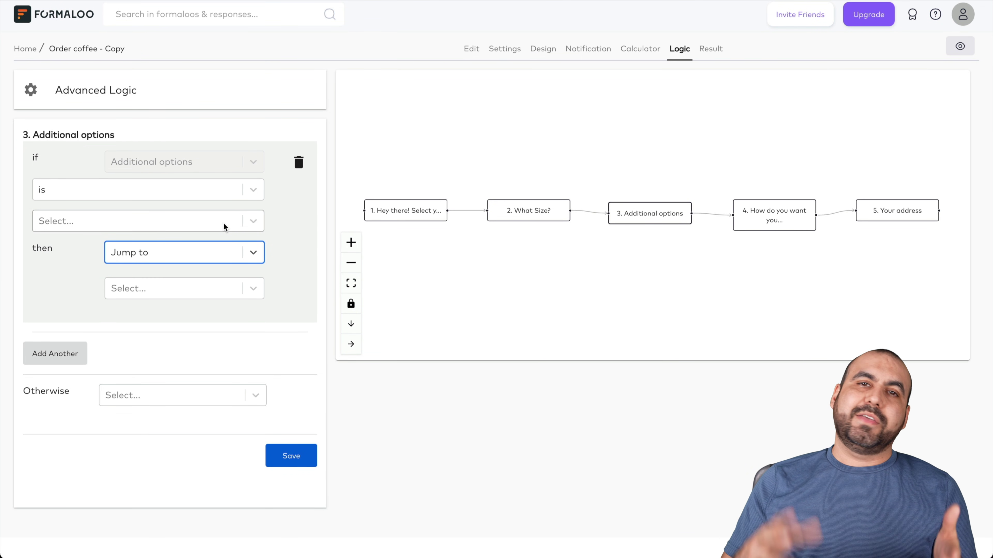
pyautogui.click(97, 190)
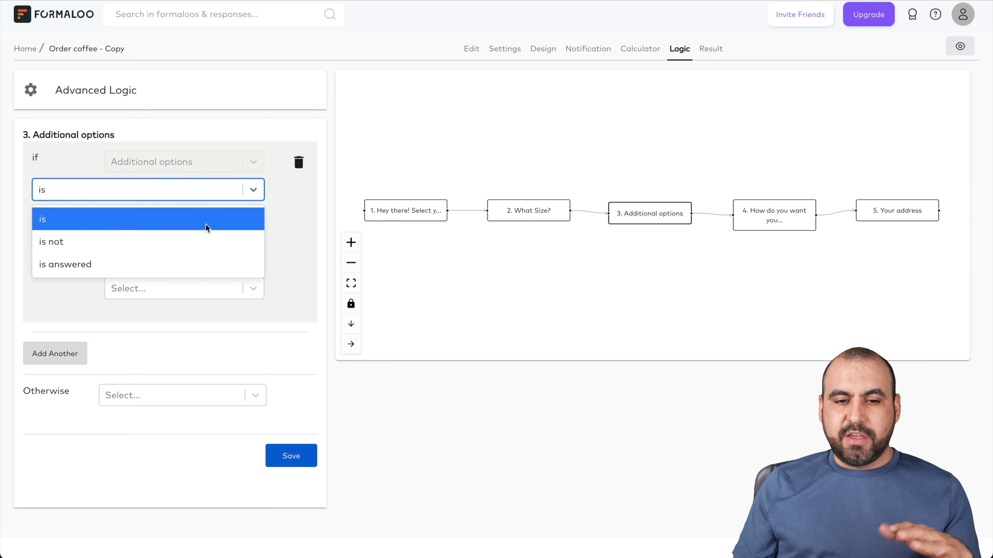
pyautogui.click(328, 193)
pyautogui.click(151, 223)
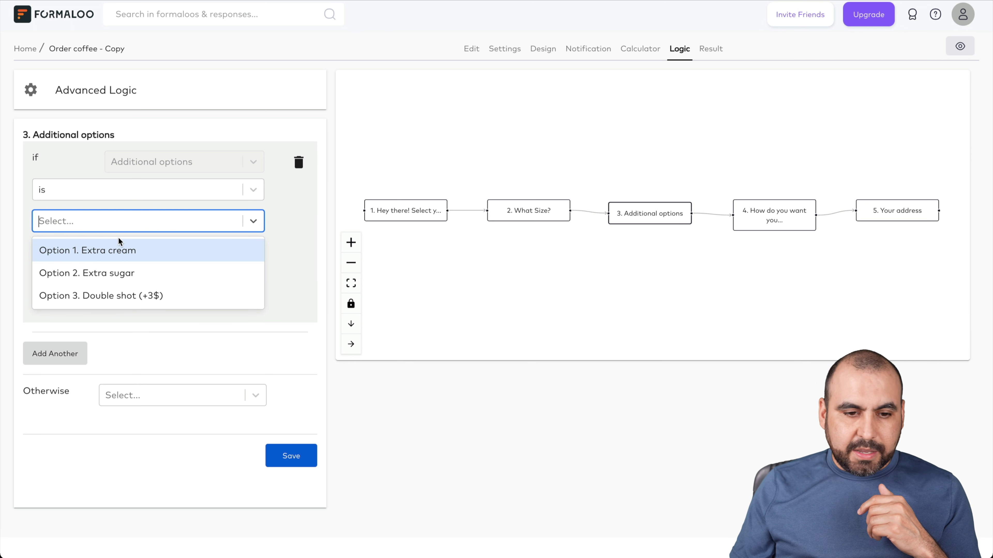
pyautogui.click(116, 258)
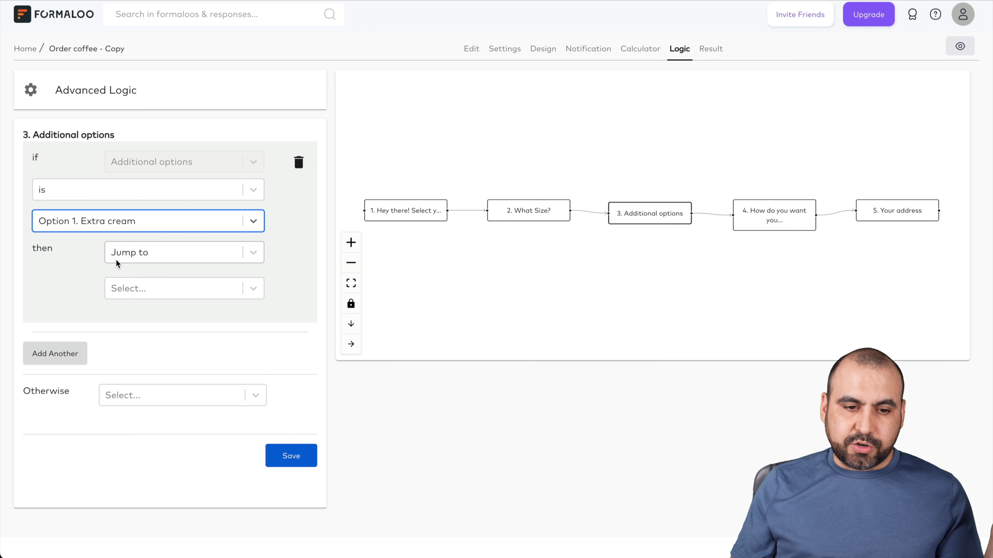
pyautogui.click(203, 260)
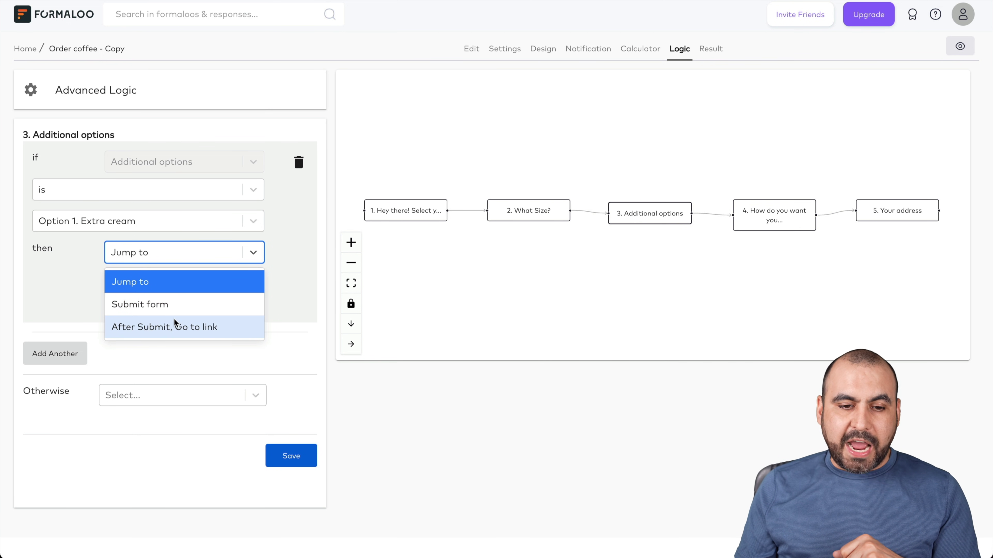
pyautogui.click(283, 278)
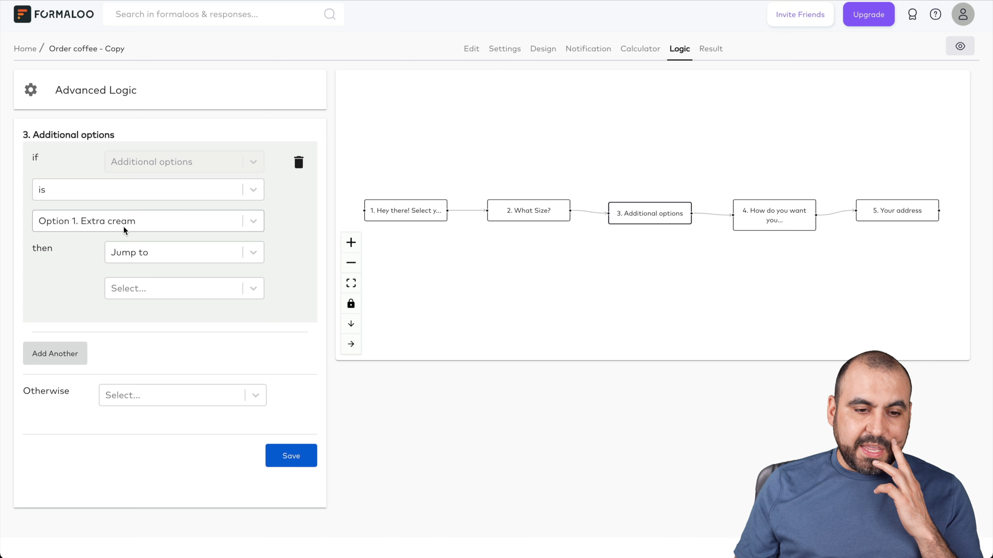
pyautogui.click(174, 292)
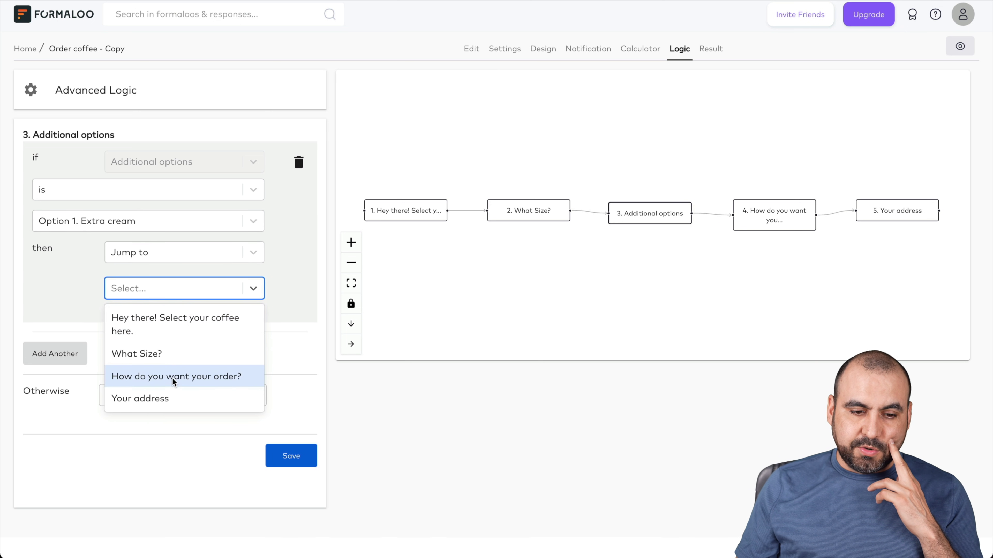
pyautogui.click(173, 399)
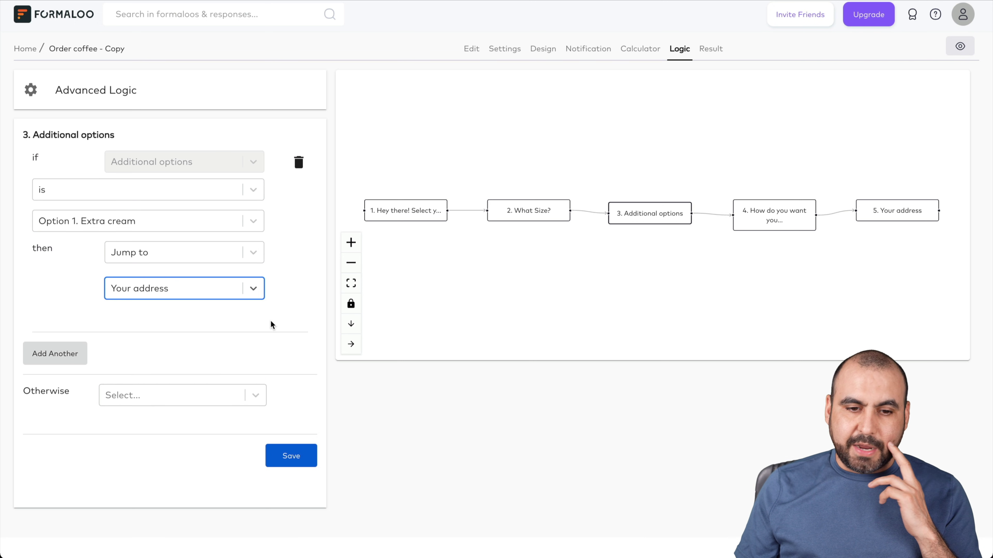
pyautogui.click(289, 313)
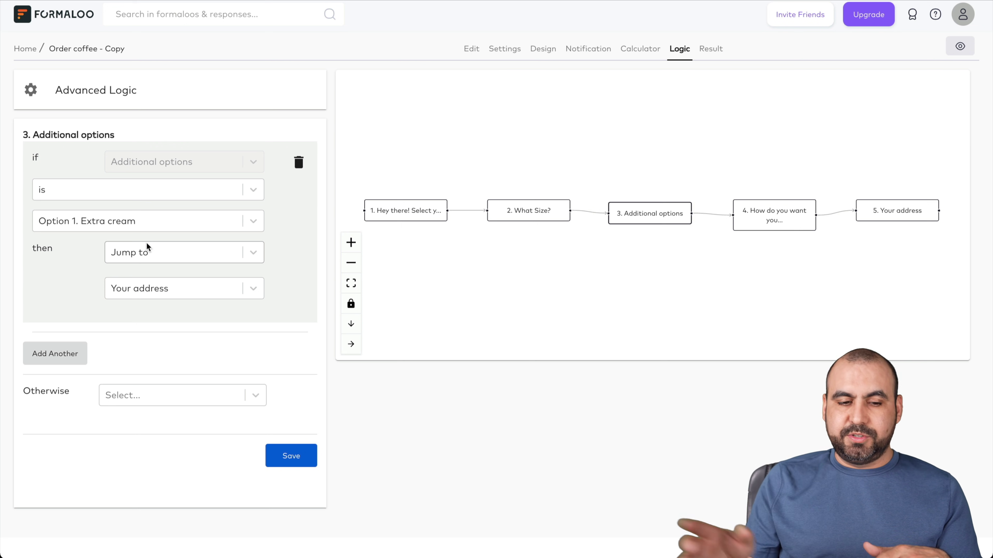
pyautogui.click(64, 354)
# Start a second Additional options rule with Extra cream as its answer, leaving its action unset.
pyautogui.scroll(-2, 188, 399)
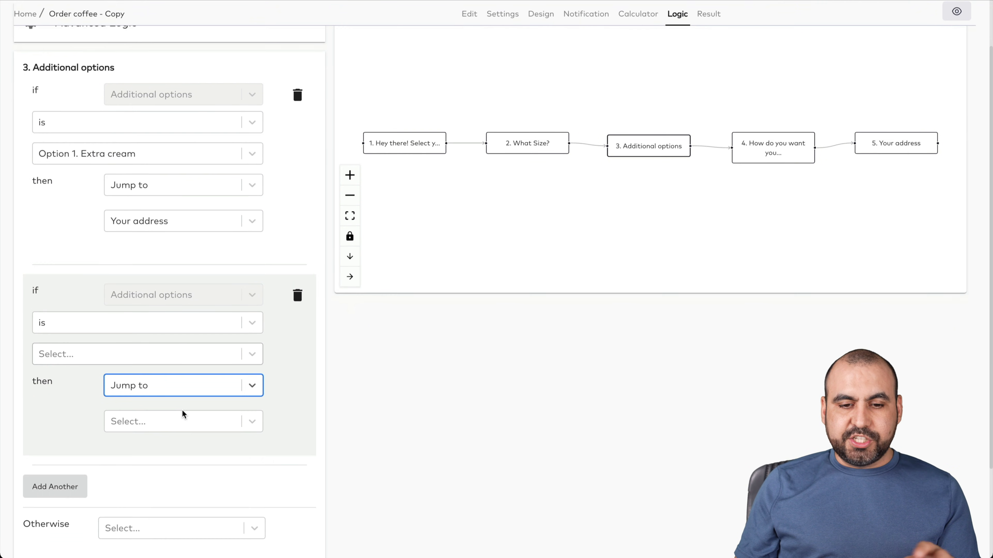
pyautogui.scroll(-1, 181, 410)
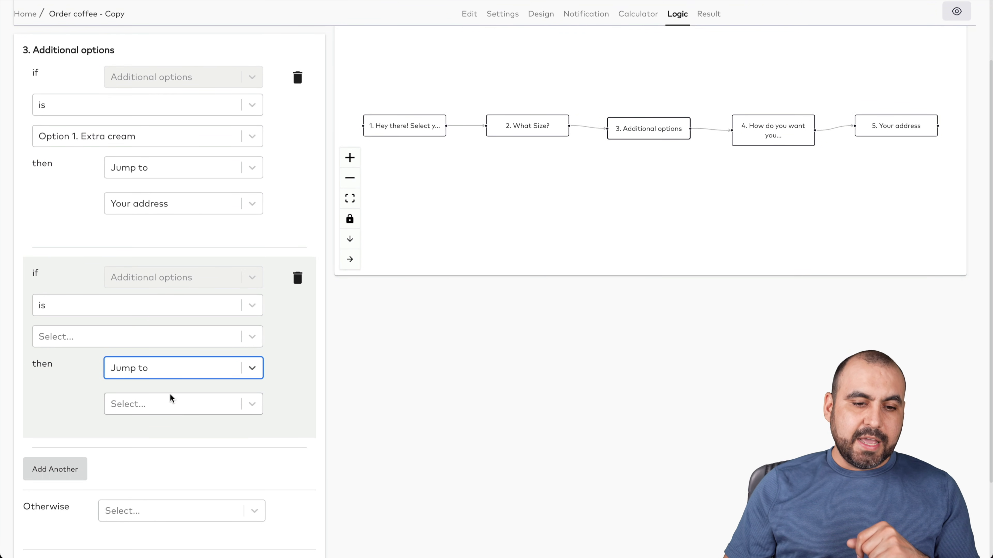
pyautogui.click(126, 338)
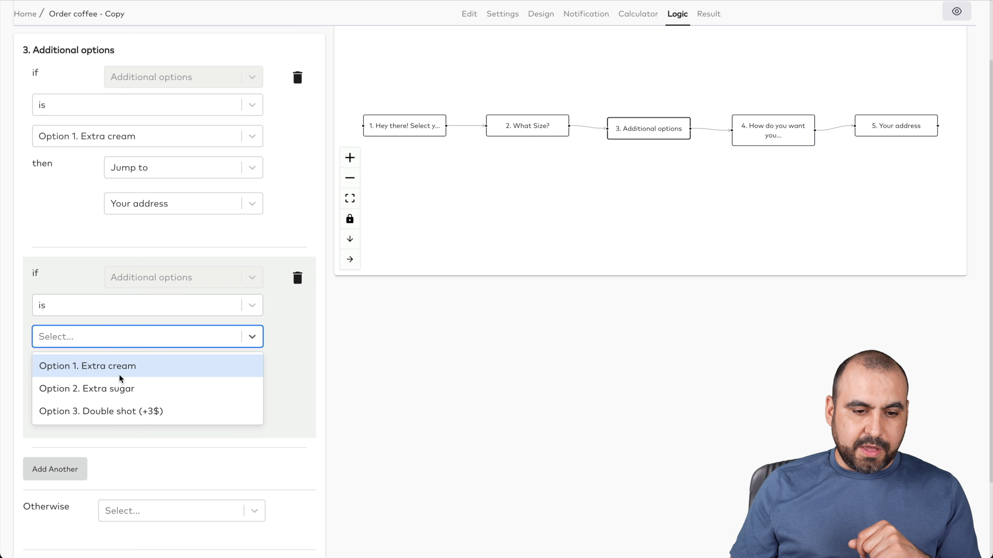
pyautogui.click(155, 372)
pyautogui.click(177, 369)
pyautogui.click(78, 374)
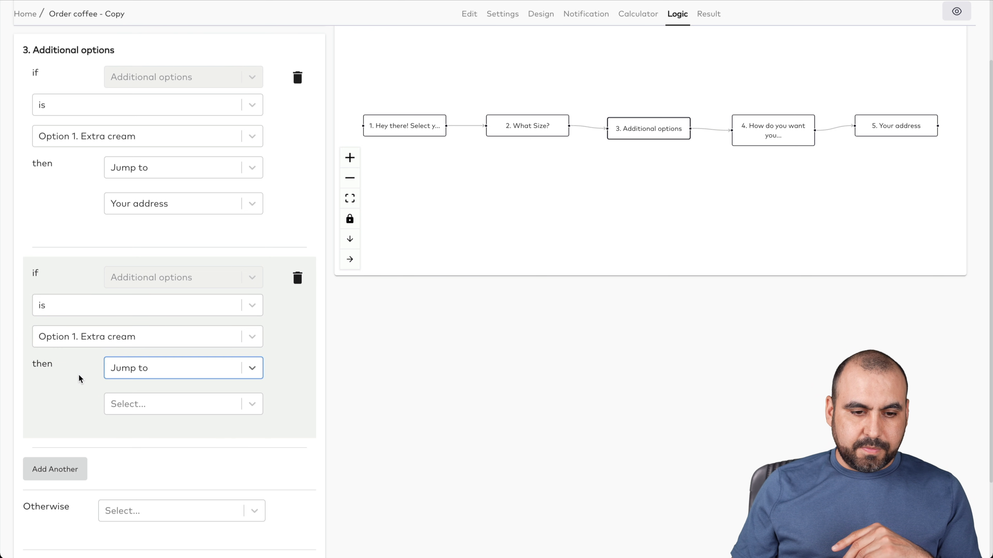
# Switch the second rule's answer to Extra sugar, then delete that rule and leave Otherwise unset.
pyautogui.click(187, 336)
pyautogui.click(173, 388)
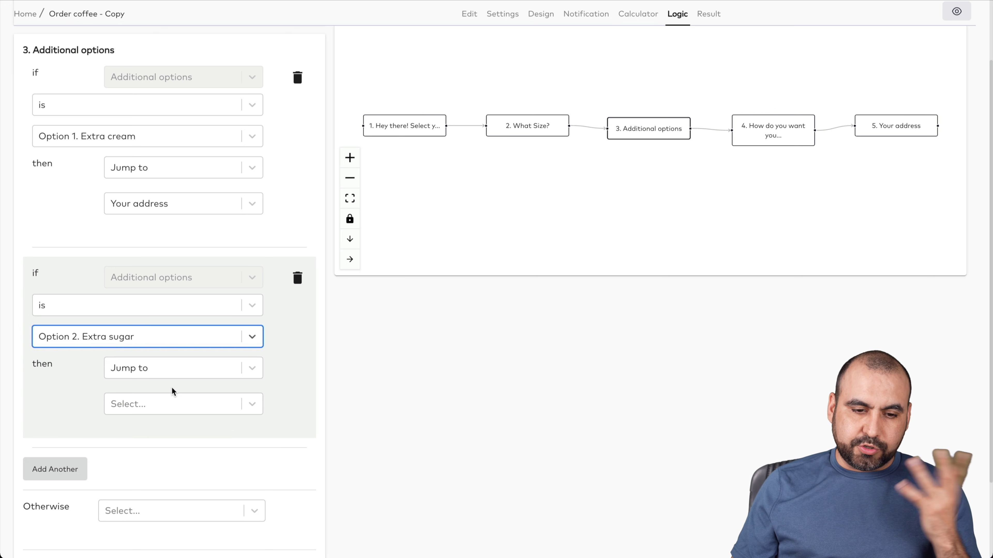
pyautogui.click(153, 368)
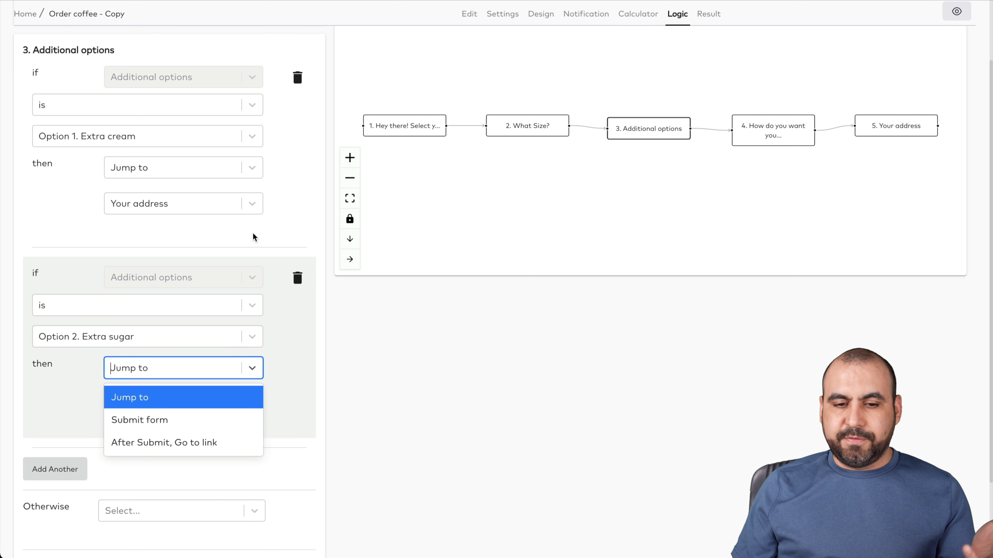
pyautogui.click(295, 277)
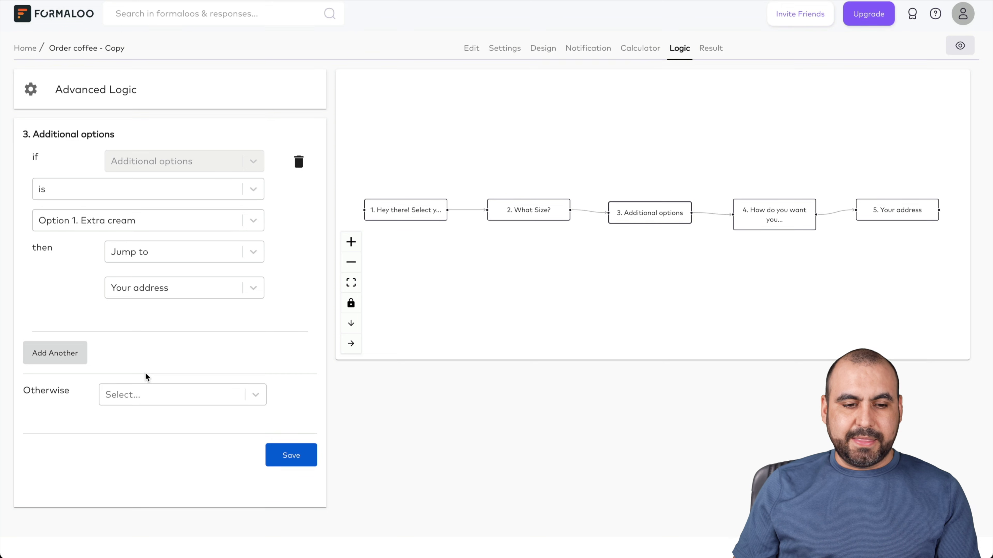
pyautogui.click(175, 403)
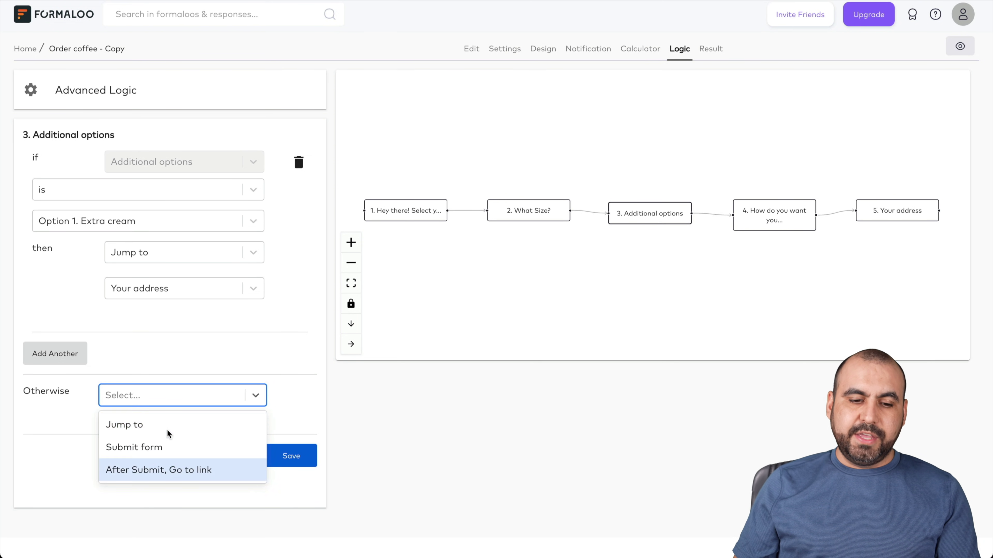
pyautogui.click(309, 398)
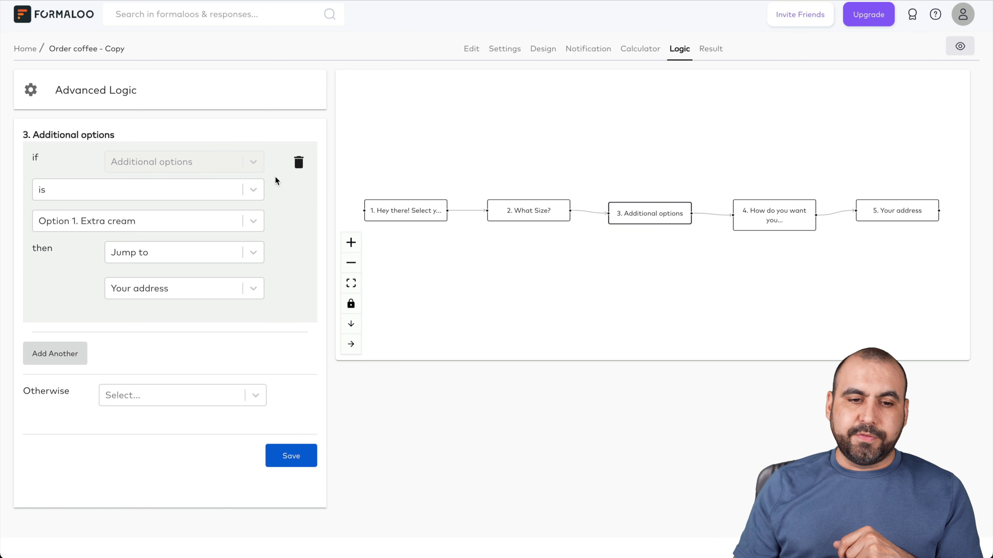
# Save the form logic and move the 'How do you want your order' node higher in the flow.
pyautogui.click(291, 456)
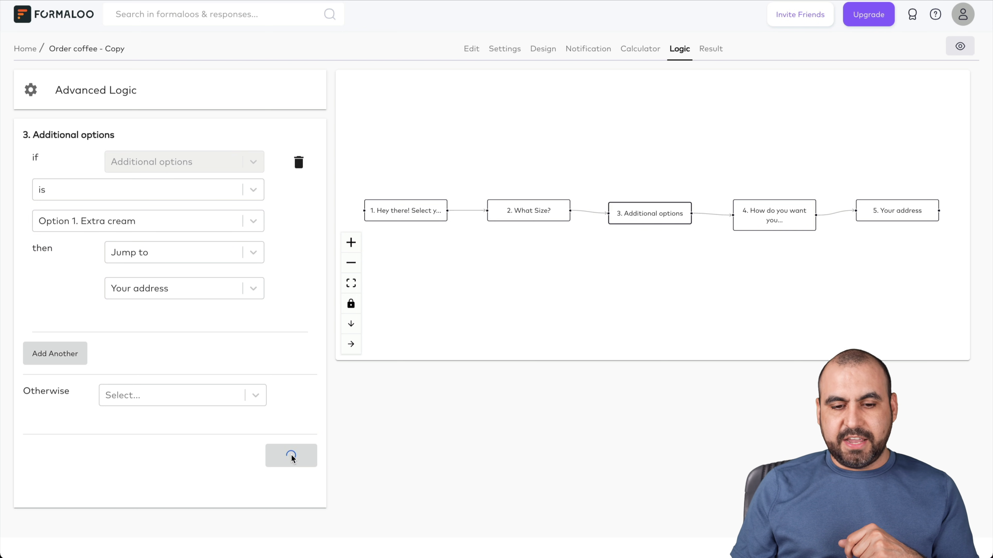
pyautogui.moveTo(767, 212); pyautogui.dragTo(764, 120)
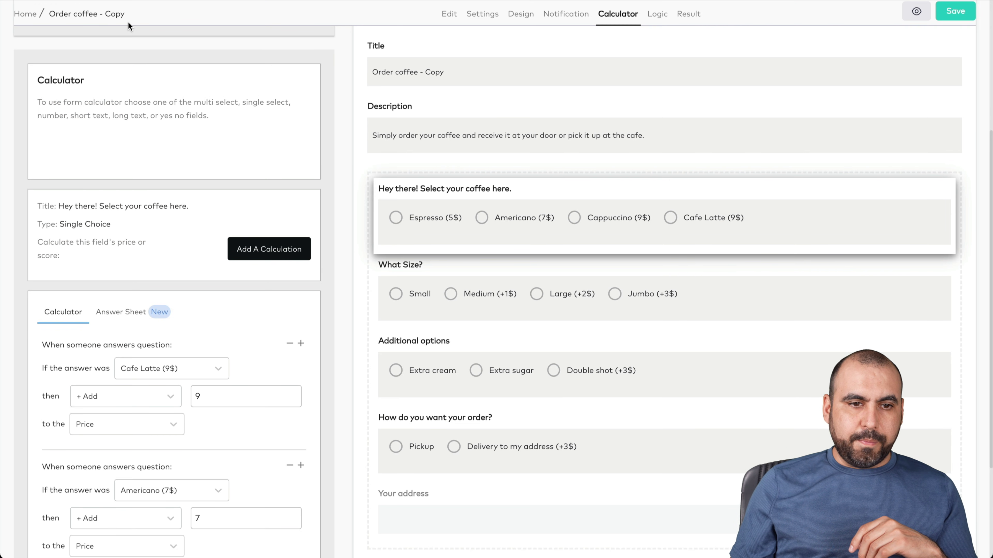
pyautogui.scroll(6, 127, 22)
# Leave the coffee form for the main dashboard and open the CDP.
pyautogui.click(57, 16)
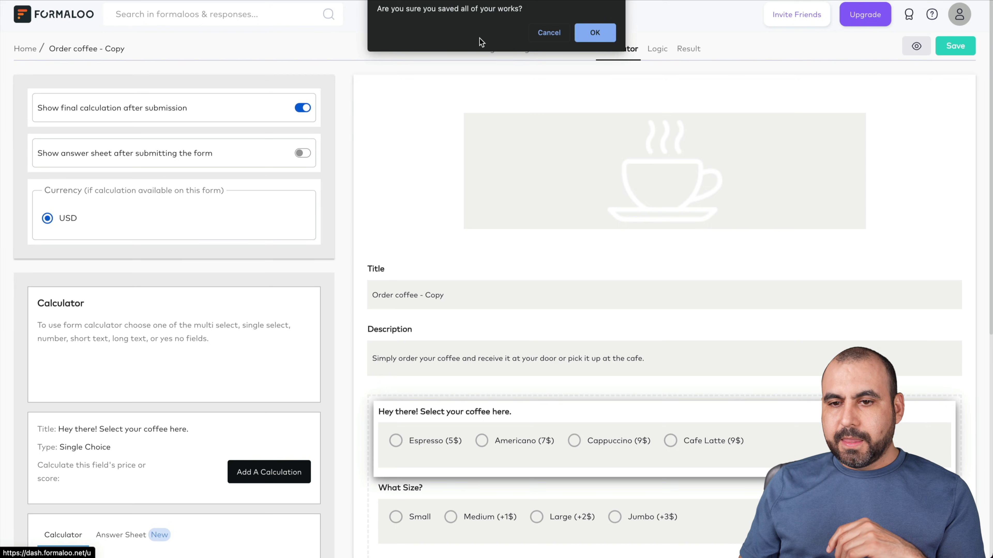
pyautogui.click(595, 33)
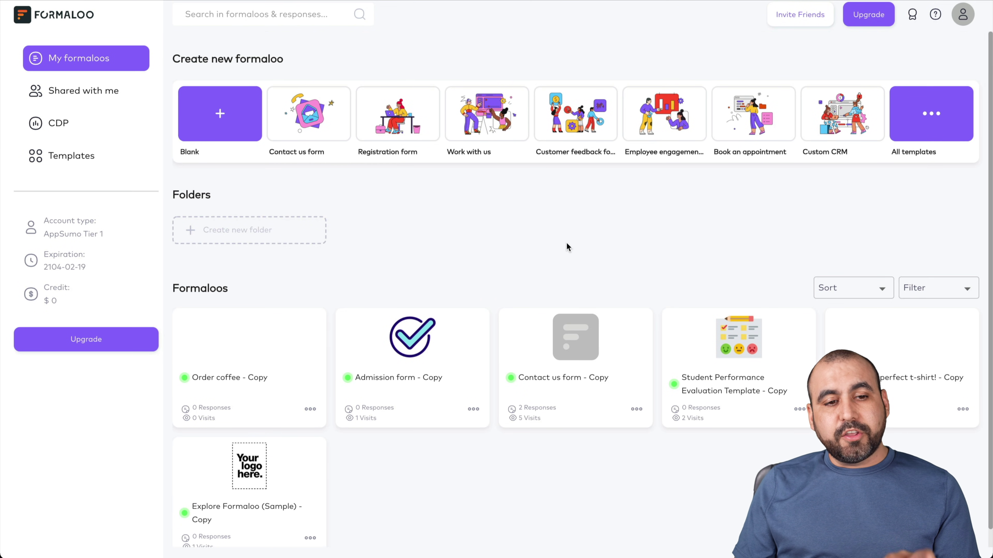
pyautogui.click(65, 130)
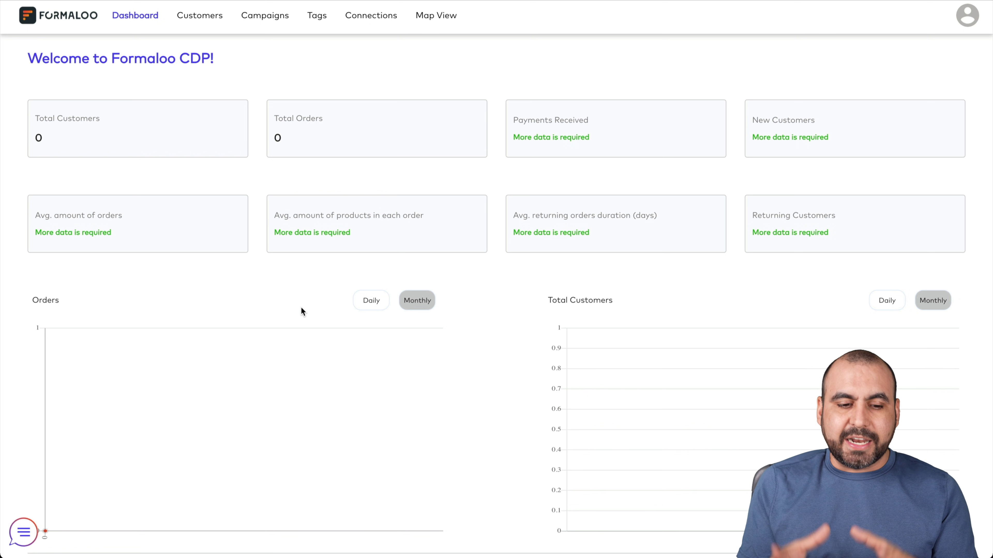
# Browse the CDP's Customers, Campaigns, Connections and Map View pages.
pyautogui.click(199, 16)
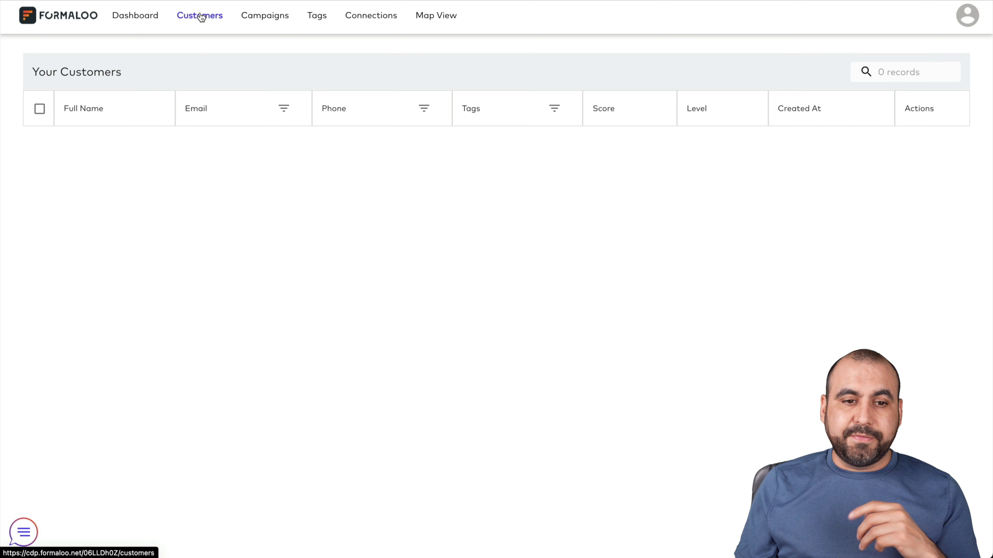
pyautogui.click(279, 20)
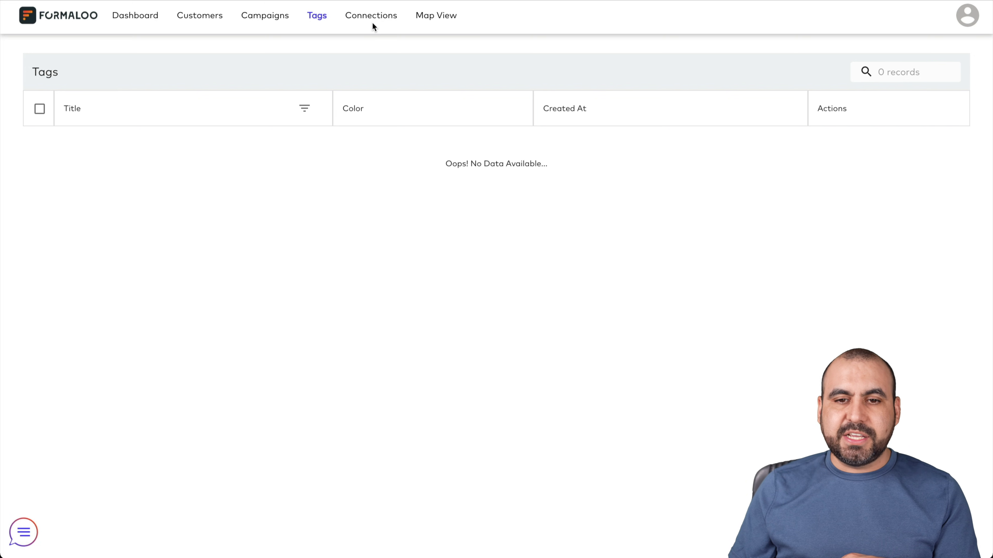
pyautogui.click(371, 18)
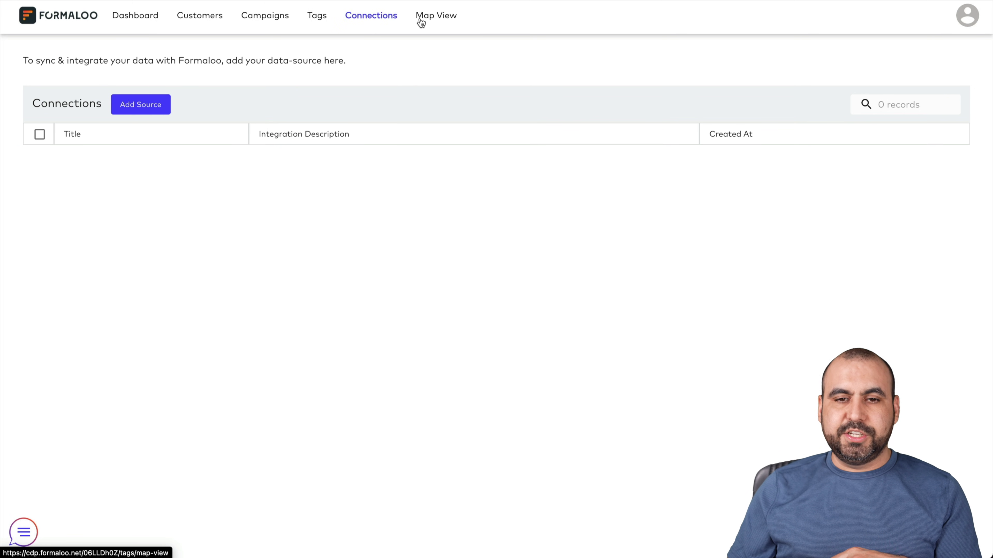
pyautogui.click(450, 19)
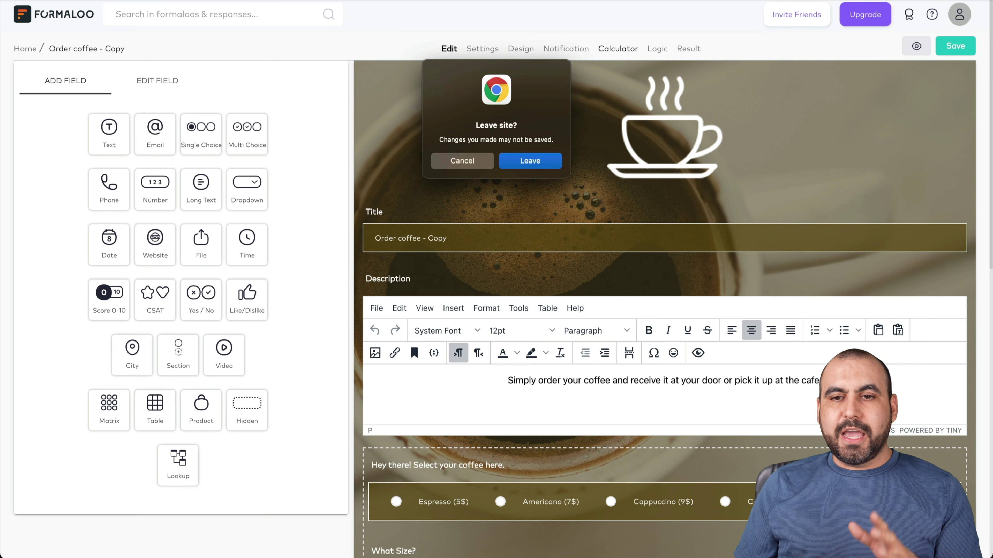
# Leave the form editor without saving at the 'Leave site?' prompt.
pyautogui.click(536, 157)
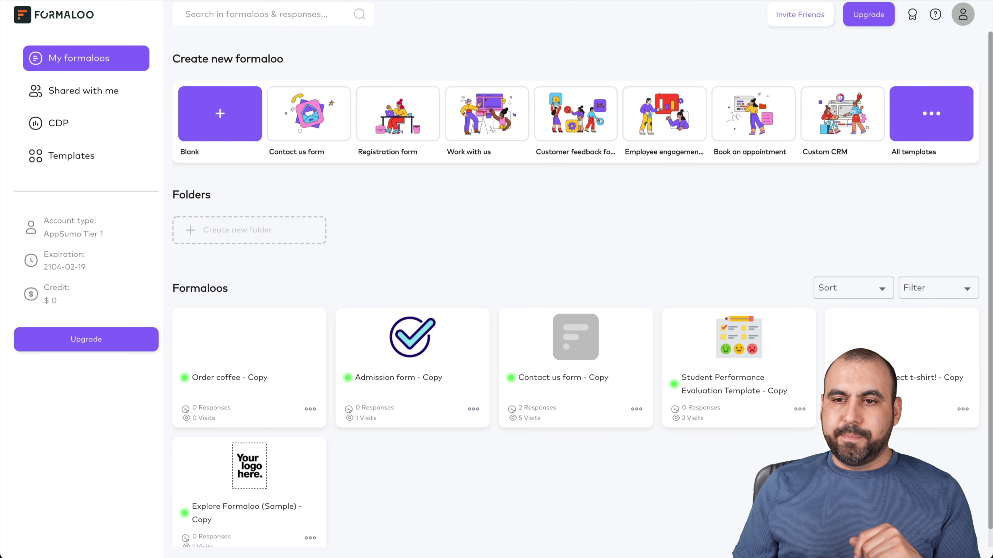